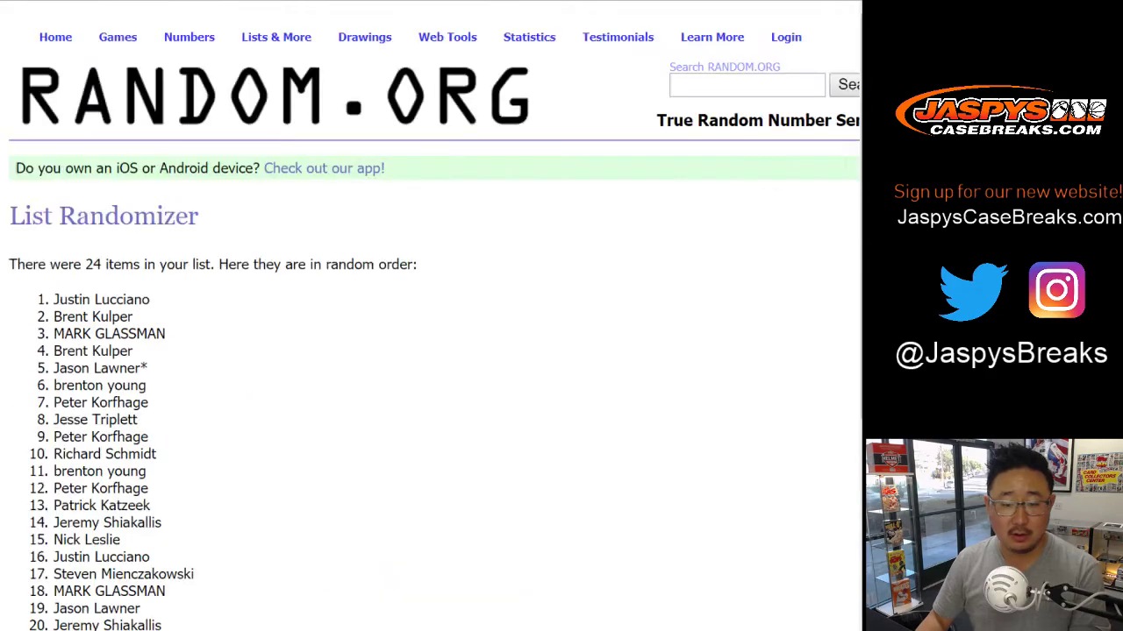
- Reshuffle the participant name list until it has been randomized seven times, and check the two-dice roll
scroll(38, 515, down, 5)
click(39, 515)
scroll(38, 514, down, 5)
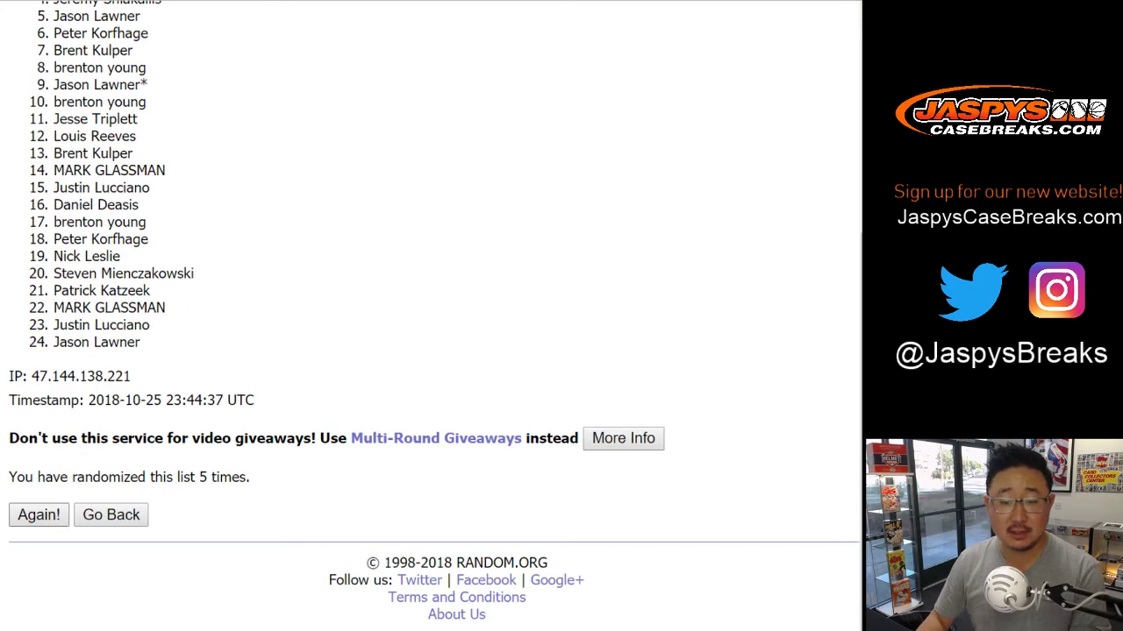
key(Return)
key(Return)
scroll(430, 316, down, 5)
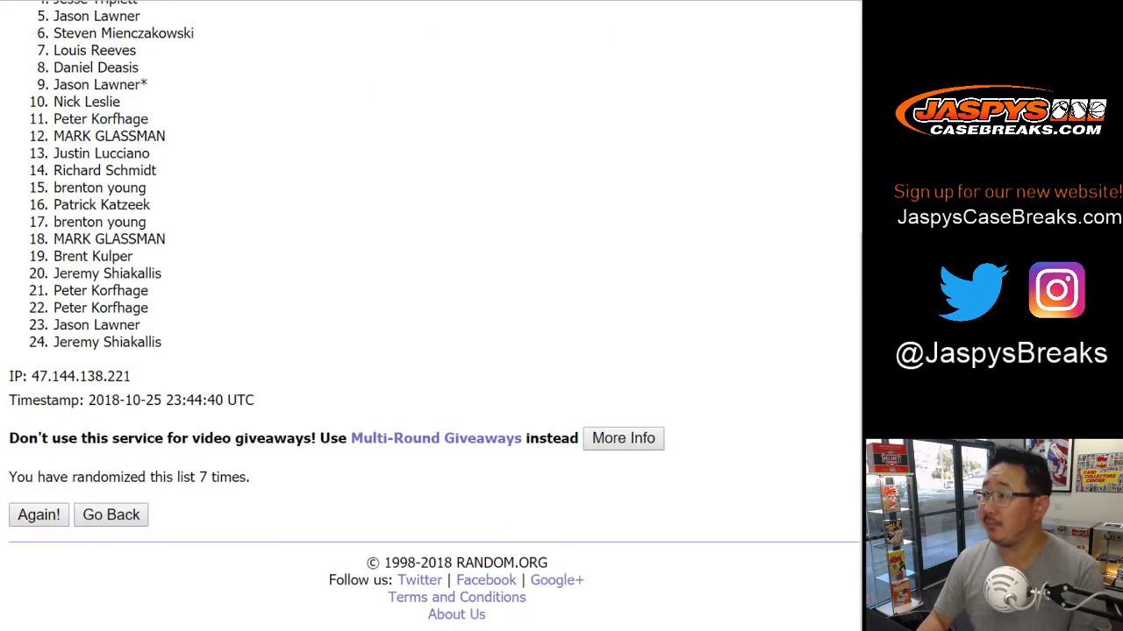
key(ctrl+Tab)
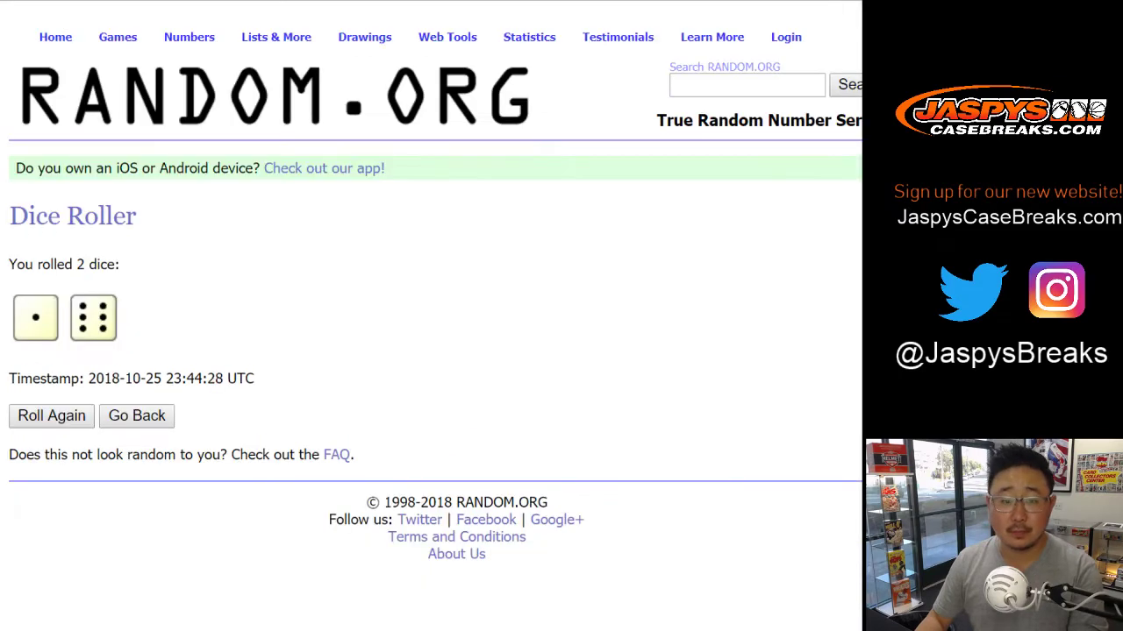
- Copy all 24 shuffled participant names and paste them into column A of the break spreadsheet, starting at A1
key(ctrl+shift+Tab)
scroll(430, 316, up, 5)
drag(53, 299, 164, 343)
key(ctrl+c)
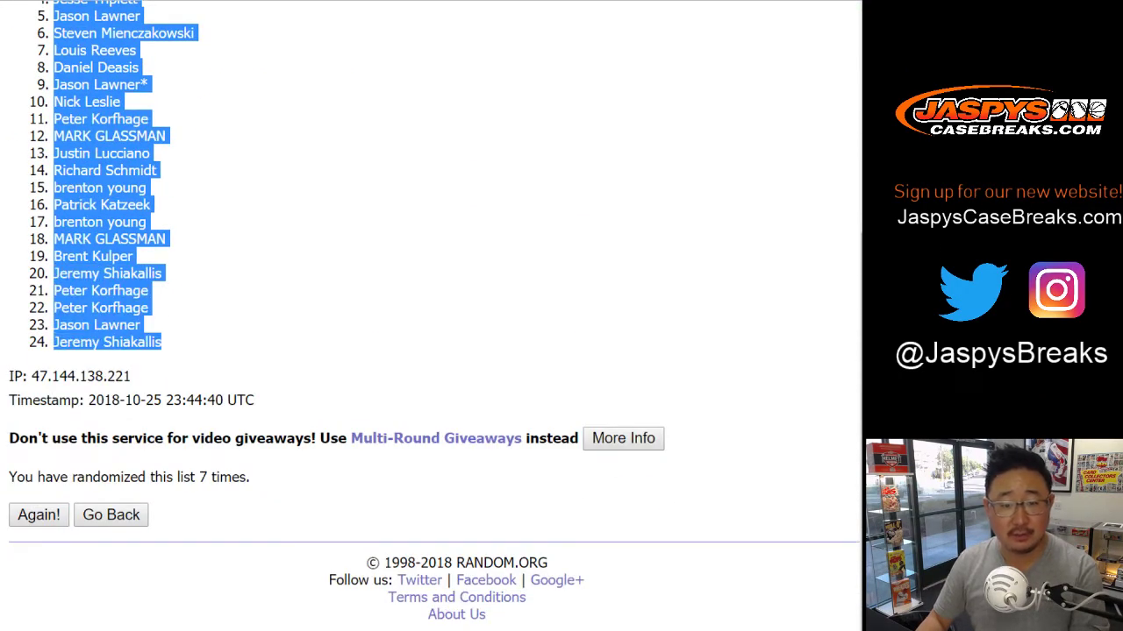
key(ctrl+shift+Tab)
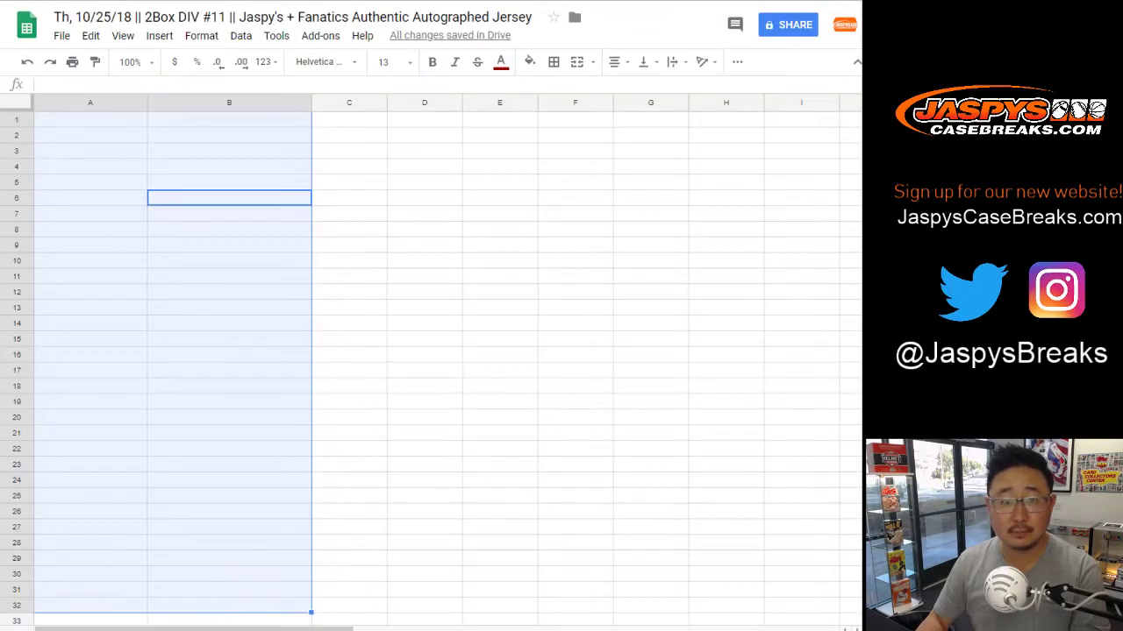
click(62, 119)
right_click(61, 120)
click(100, 173)
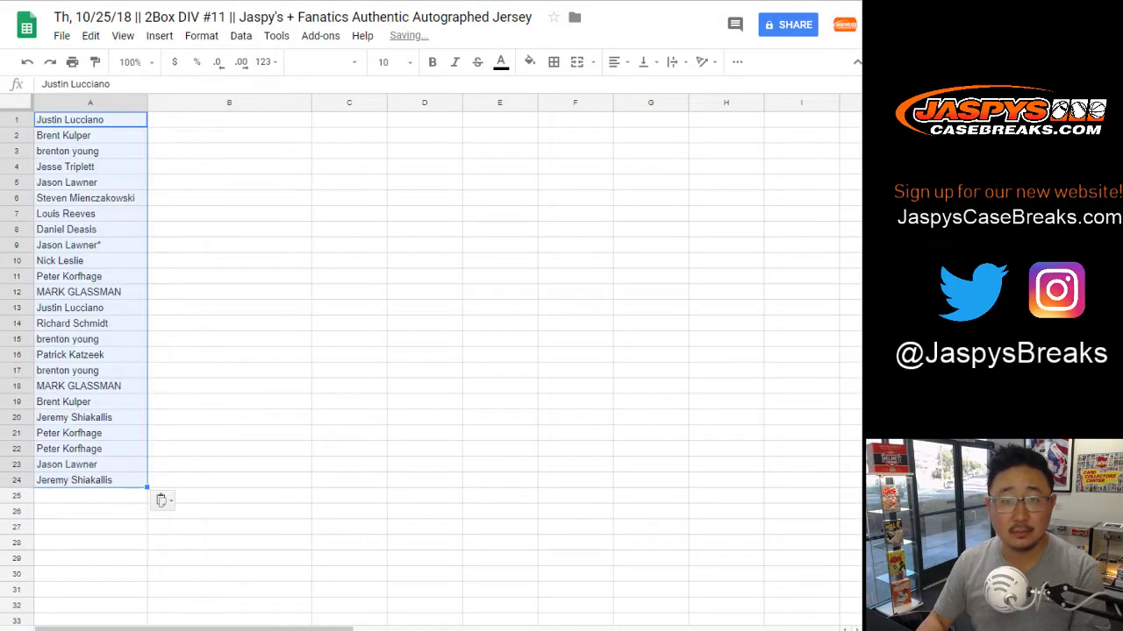
- Randomize the list of sports divisions in the List Randomizer seven times
key(ctrl+Tab)
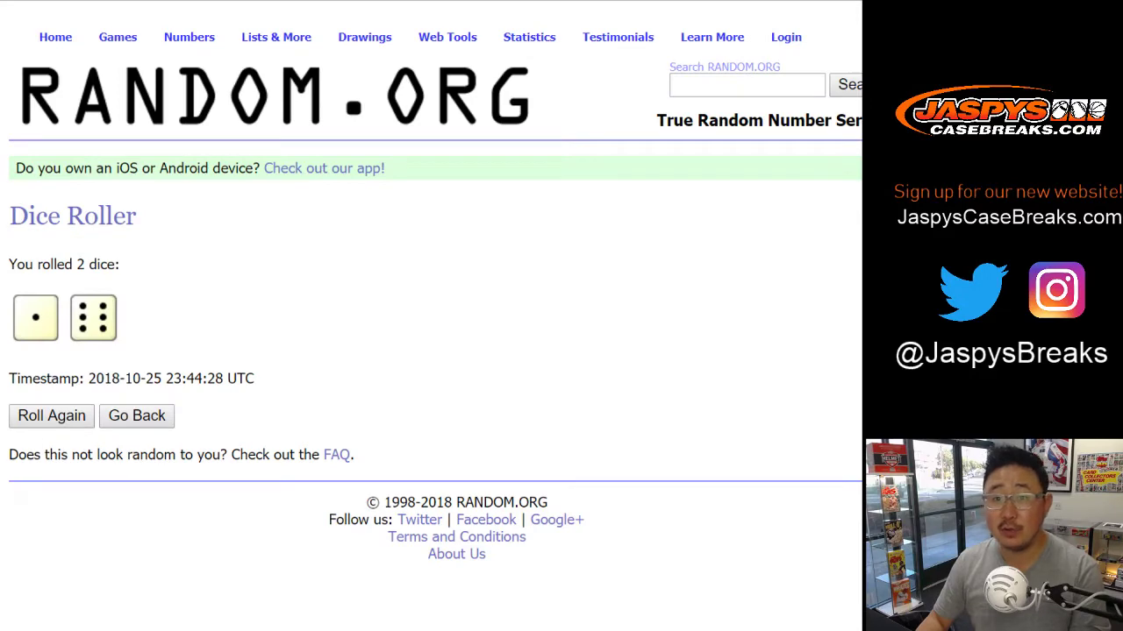
key(ctrl+Tab)
scroll(430, 316, down, 3)
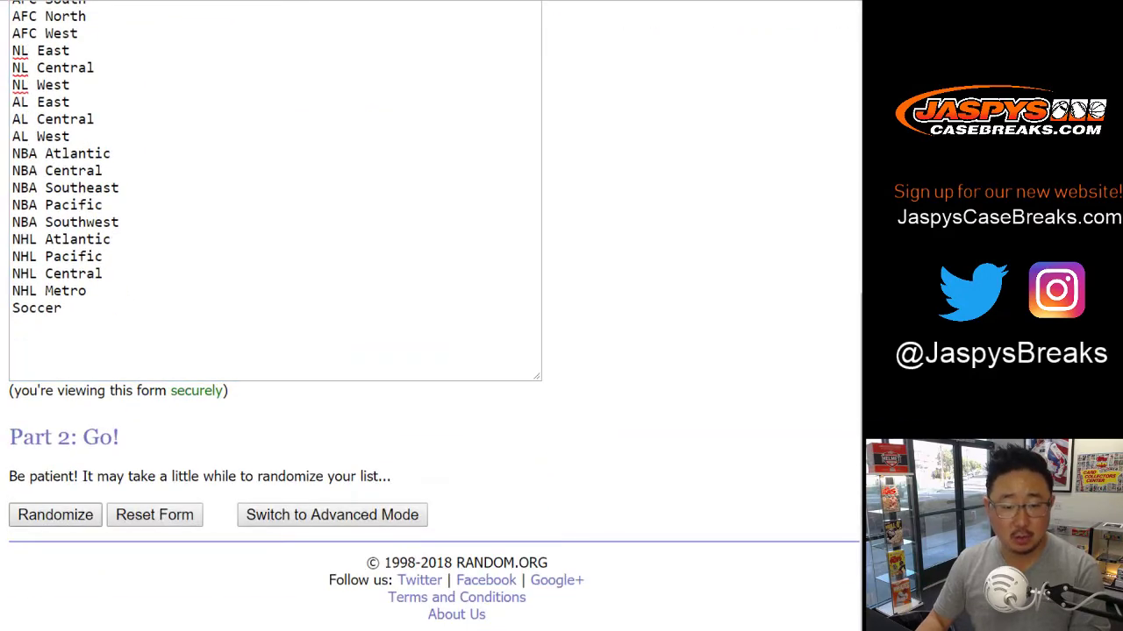
click(53, 515)
scroll(430, 315, down, 3)
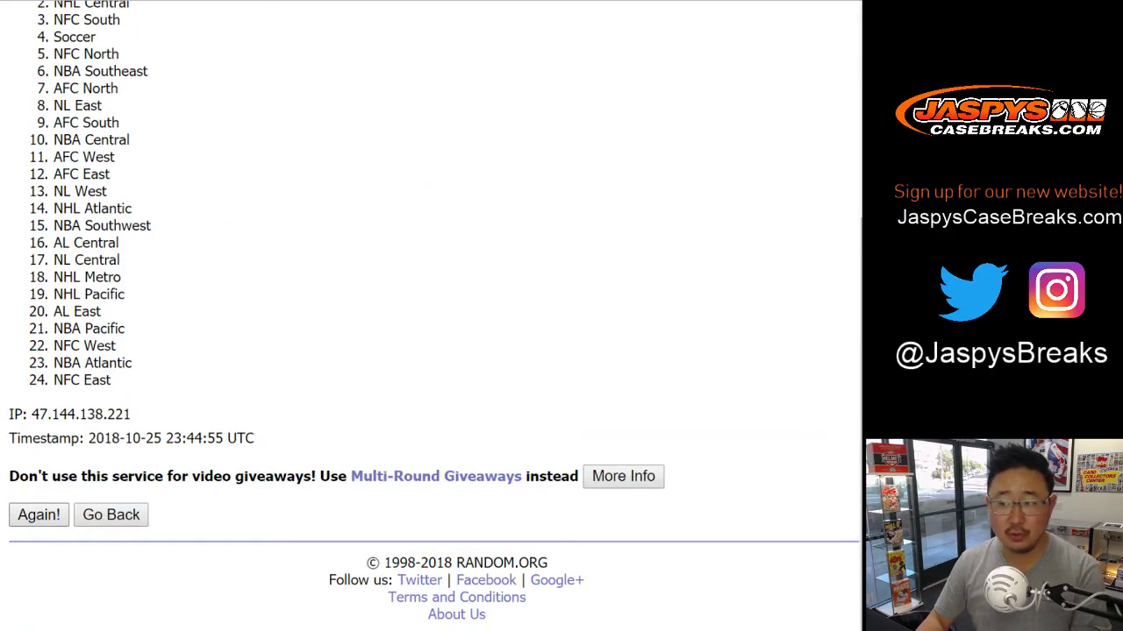
click(38, 514)
scroll(429, 316, down, 3)
click(39, 515)
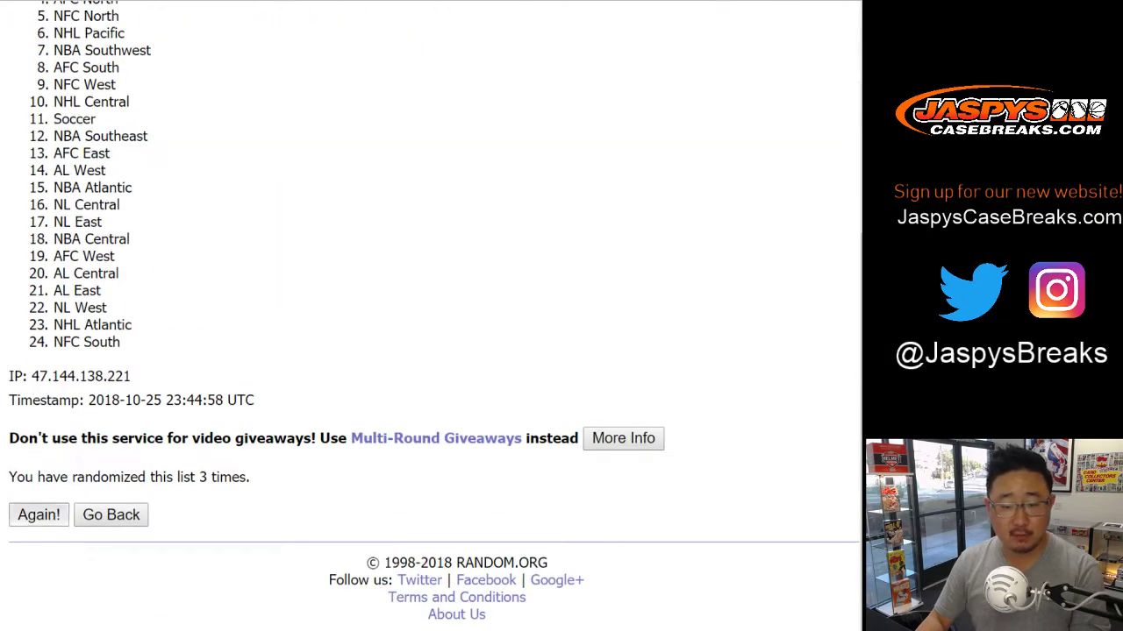
click(39, 515)
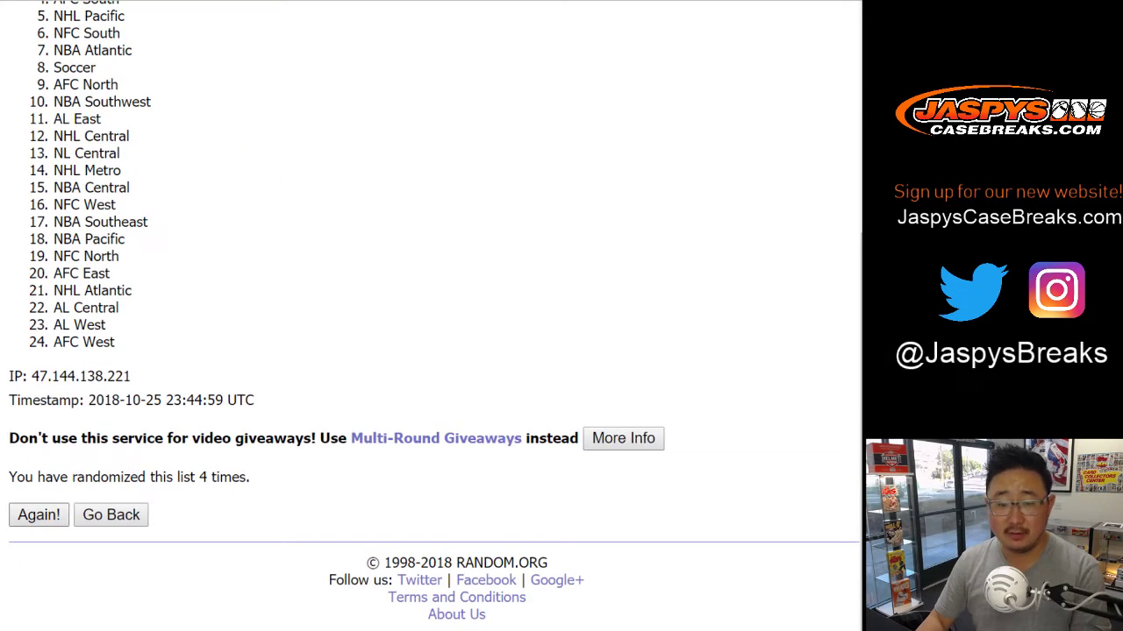
click(38, 515)
click(39, 515)
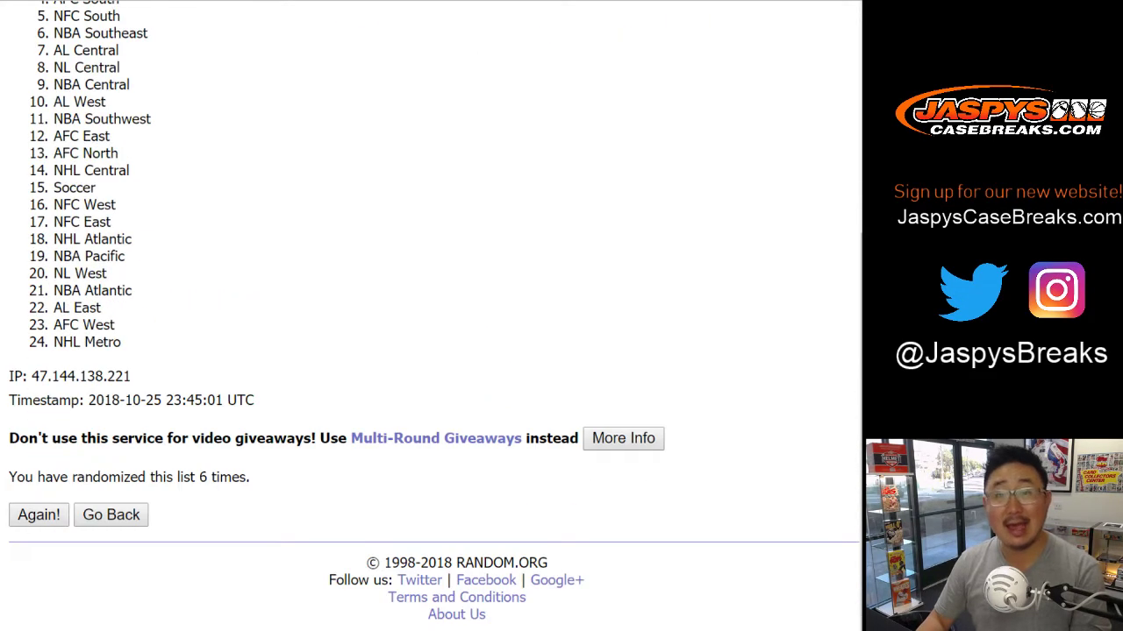
click(38, 515)
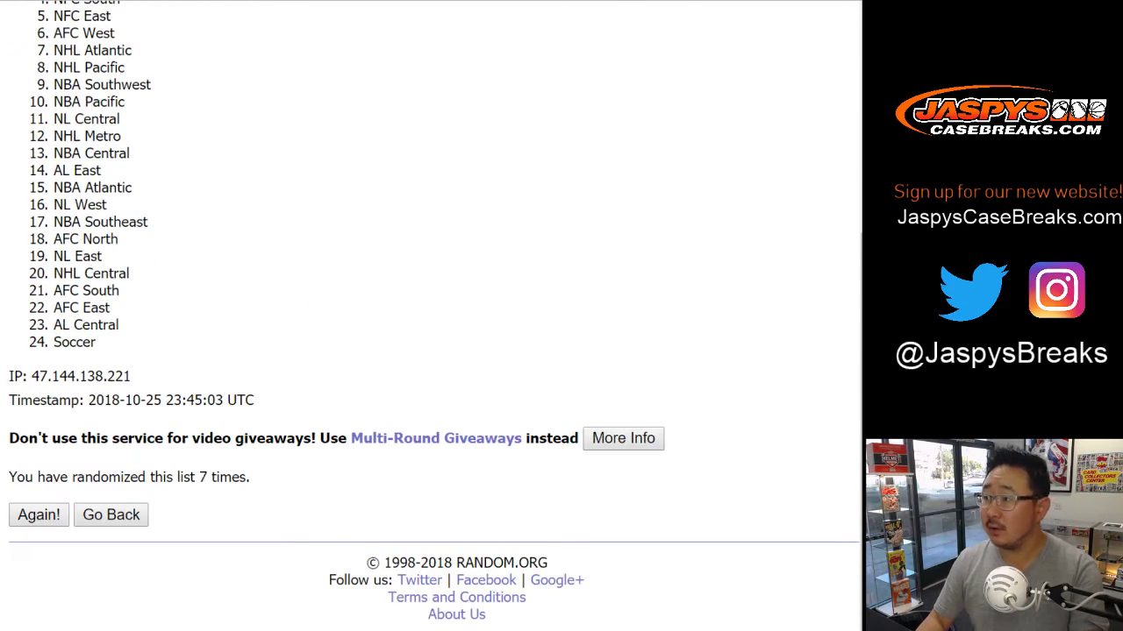
- Copy the 24 shuffled divisions and paste them into column B of the spreadsheet, starting at B1 beside the names
scroll(429, 315, up, 5)
drag(53, 299, 95, 342)
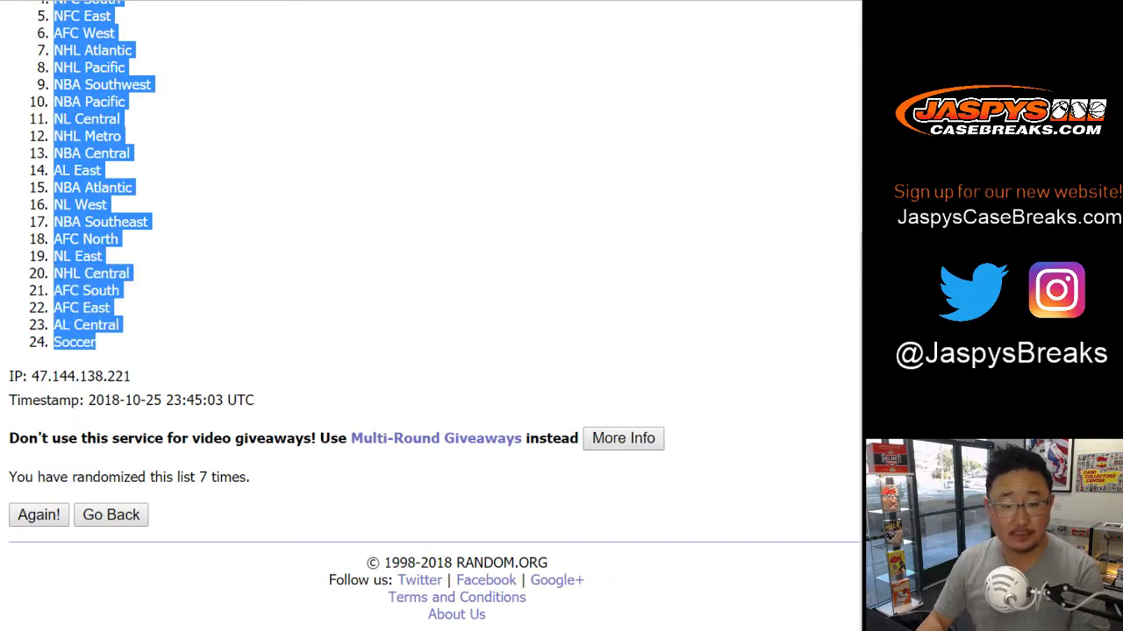
key(ctrl+Tab)
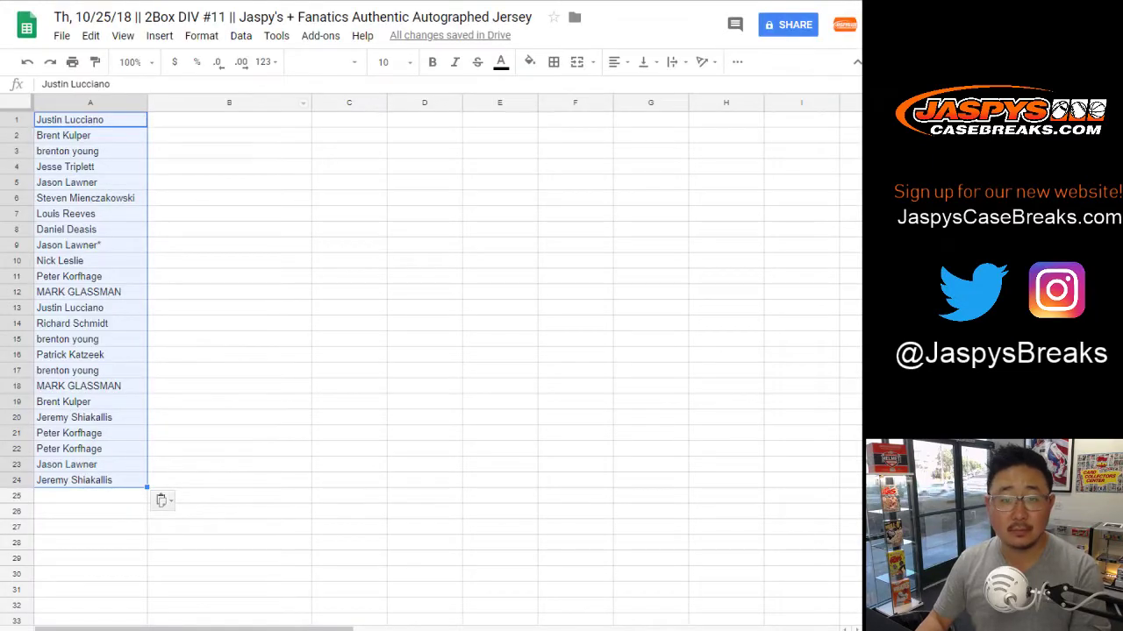
right_click(250, 120)
click(272, 170)
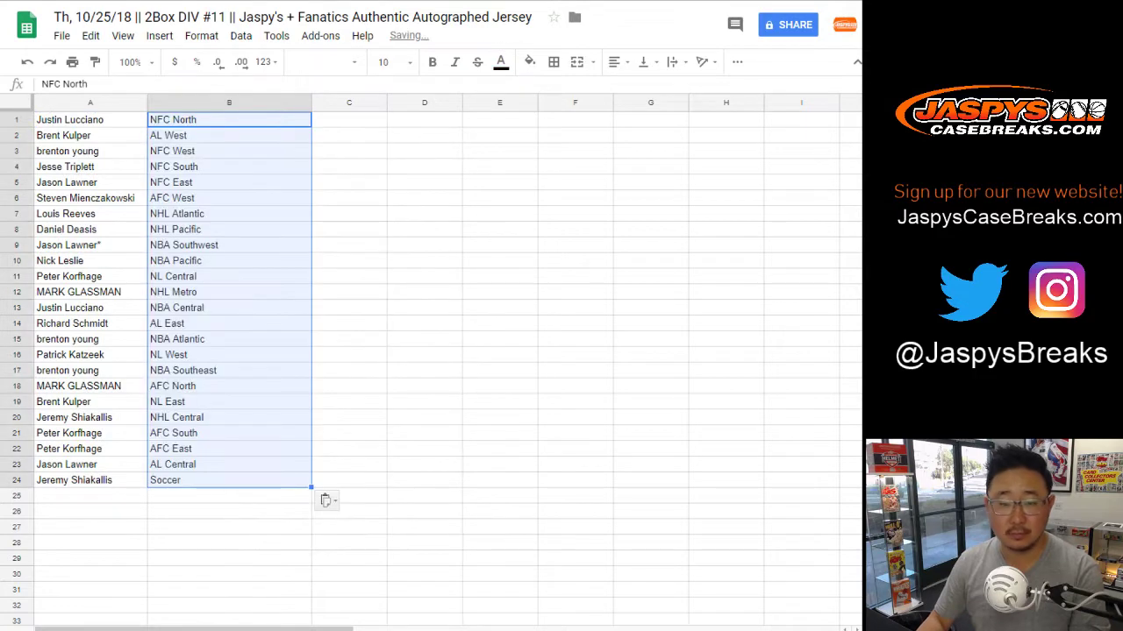
- Format the entire sheet in the Helvetica font at size 14
click(19, 103)
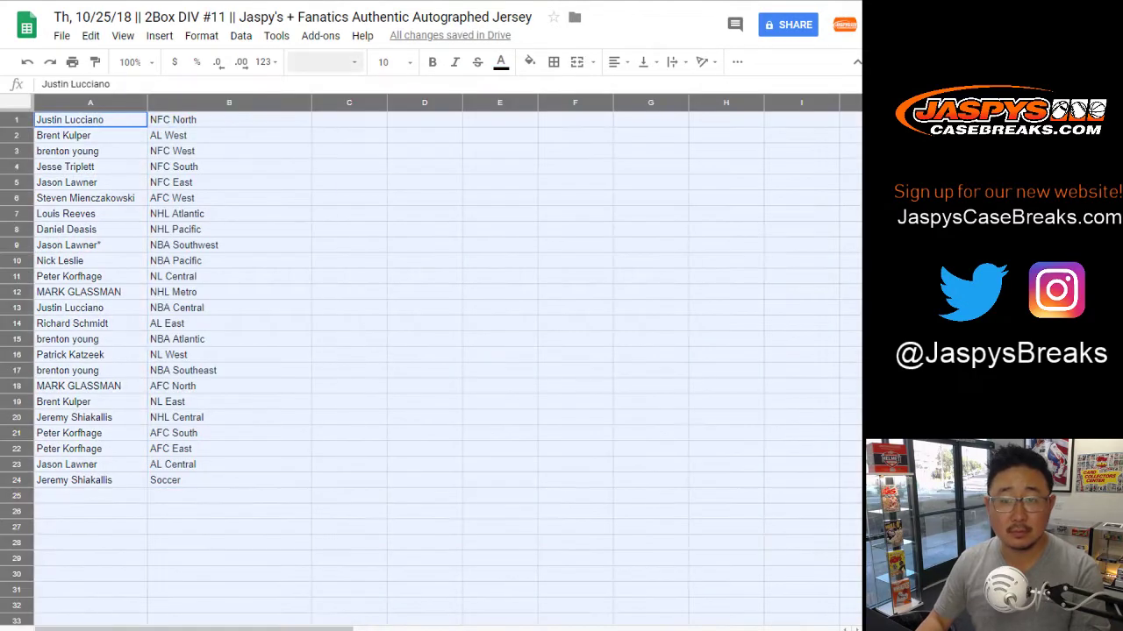
click(325, 62)
click(343, 117)
click(389, 61)
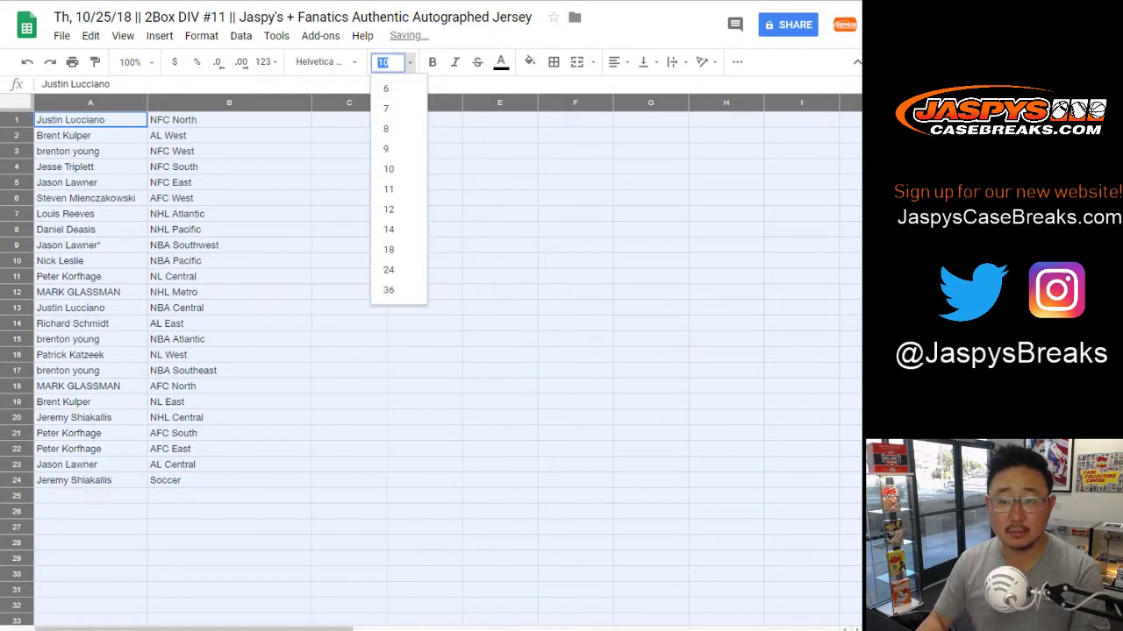
click(389, 229)
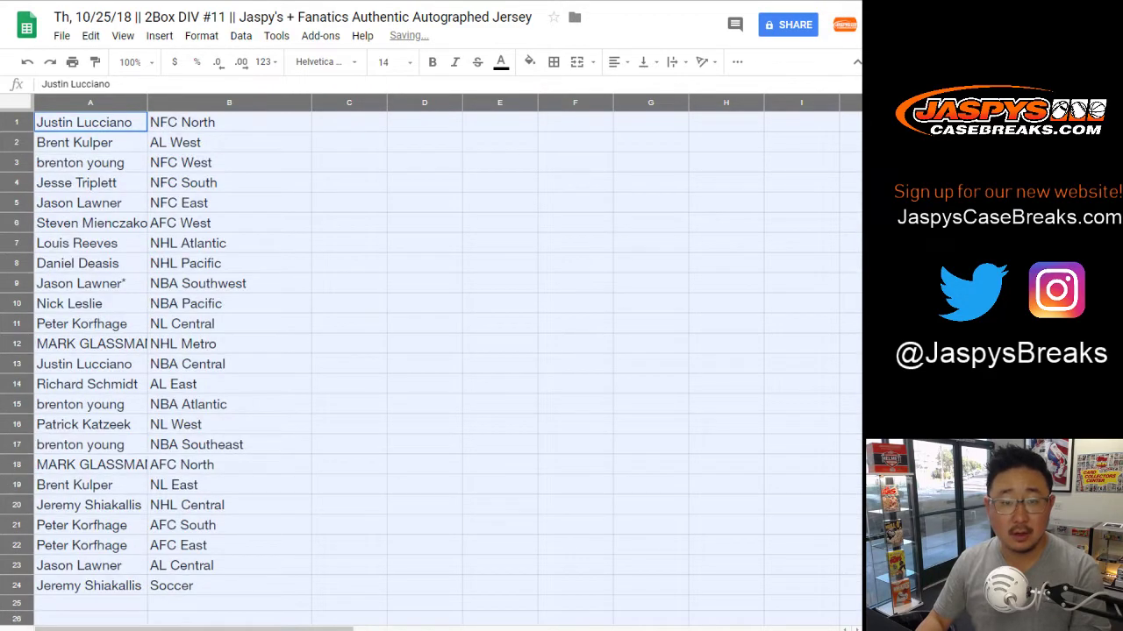
- Highlight rows 1 to 24 one at a time to read out each participant and division pairing
click(17, 123)
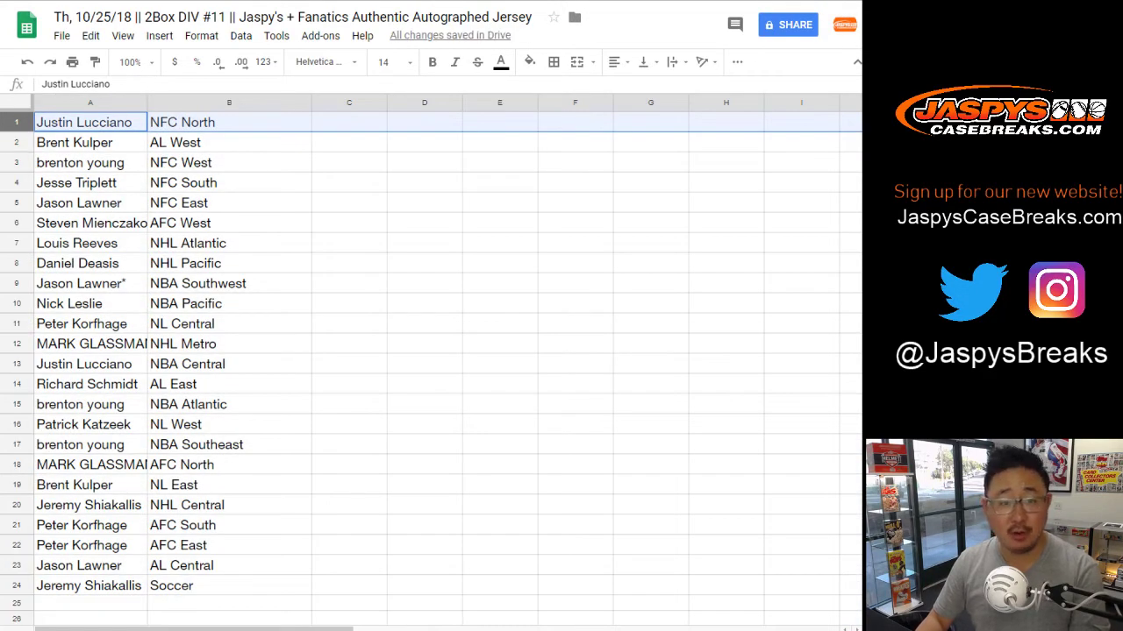
click(17, 143)
click(16, 163)
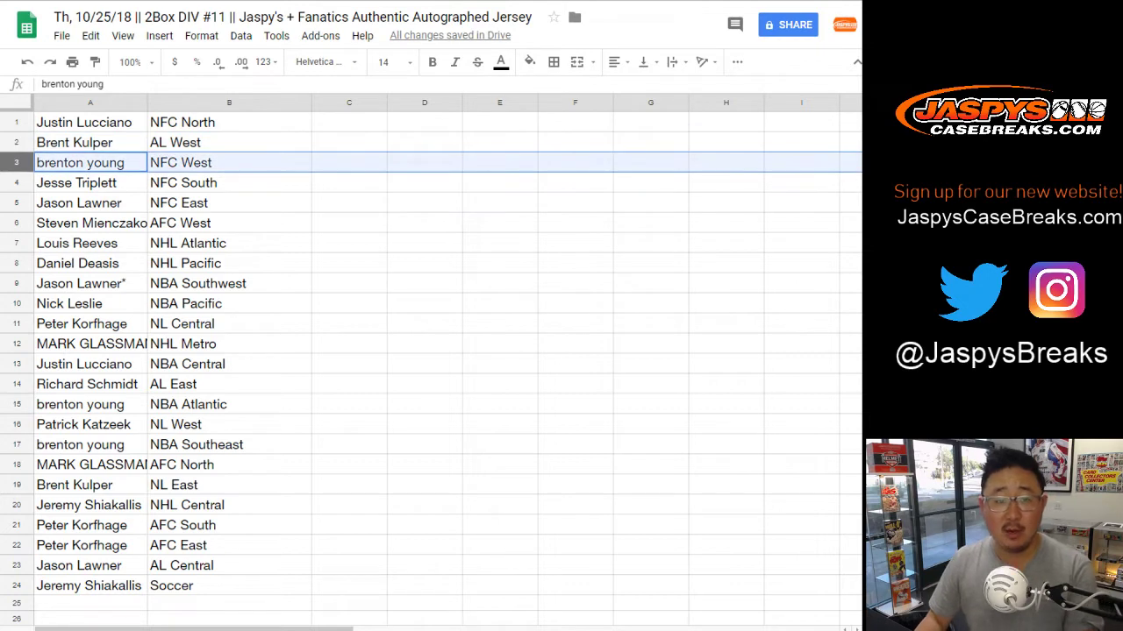
click(16, 183)
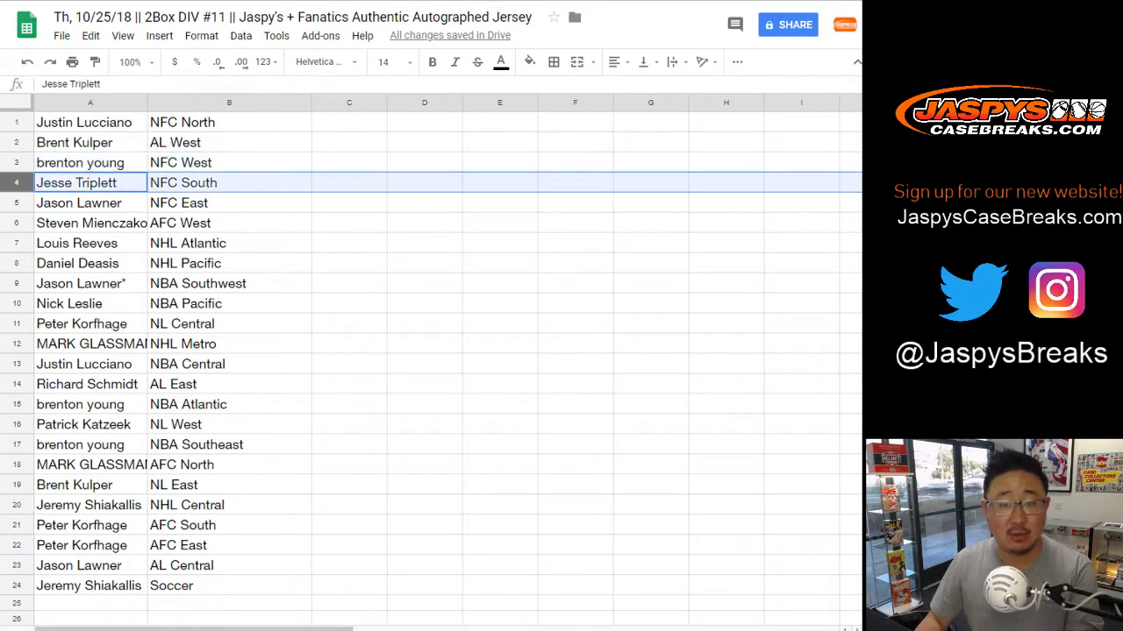
click(17, 204)
click(17, 224)
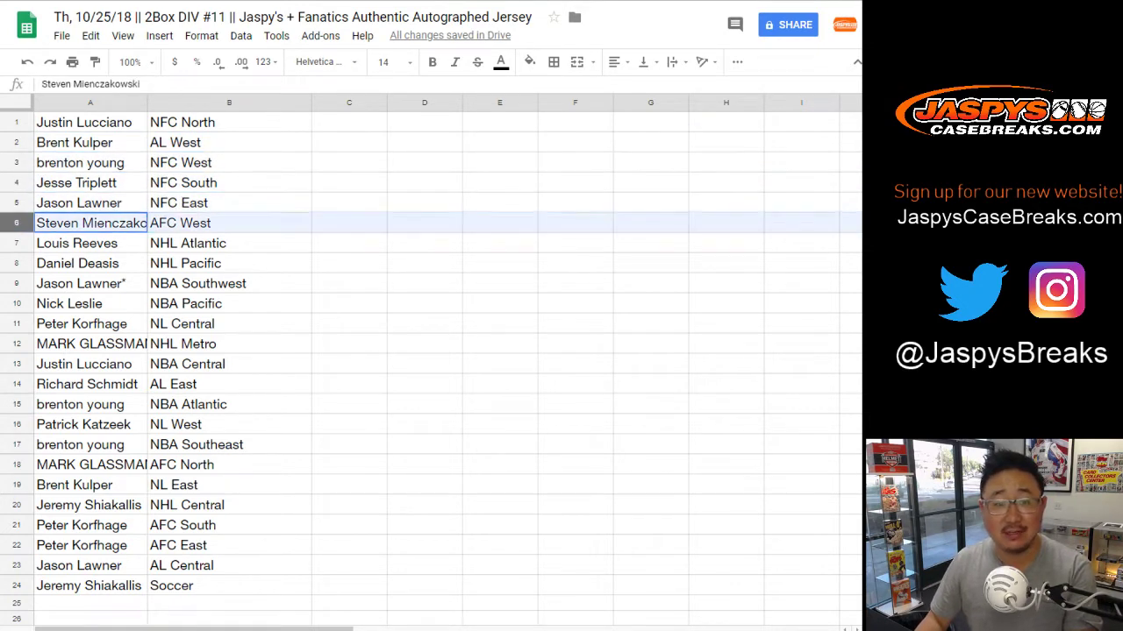
click(17, 244)
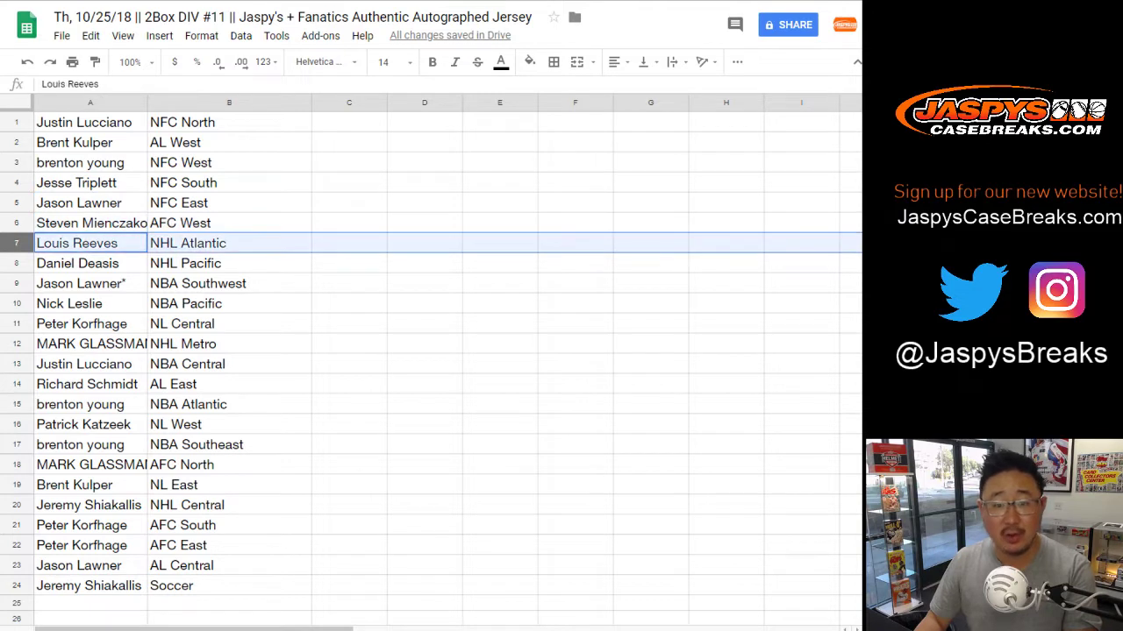
click(17, 263)
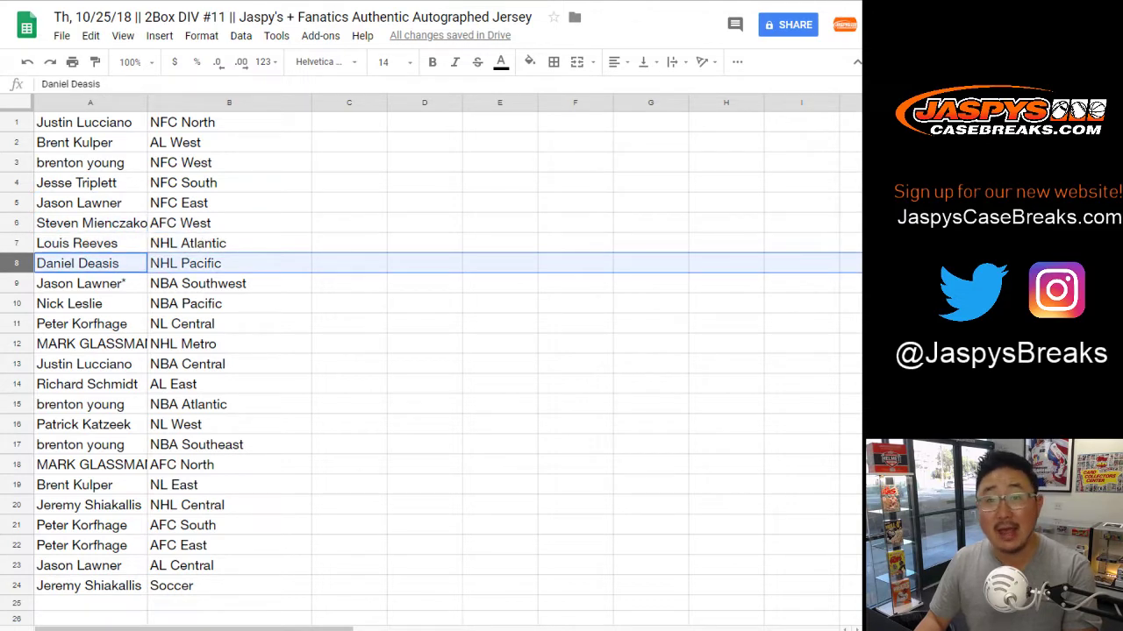
click(16, 284)
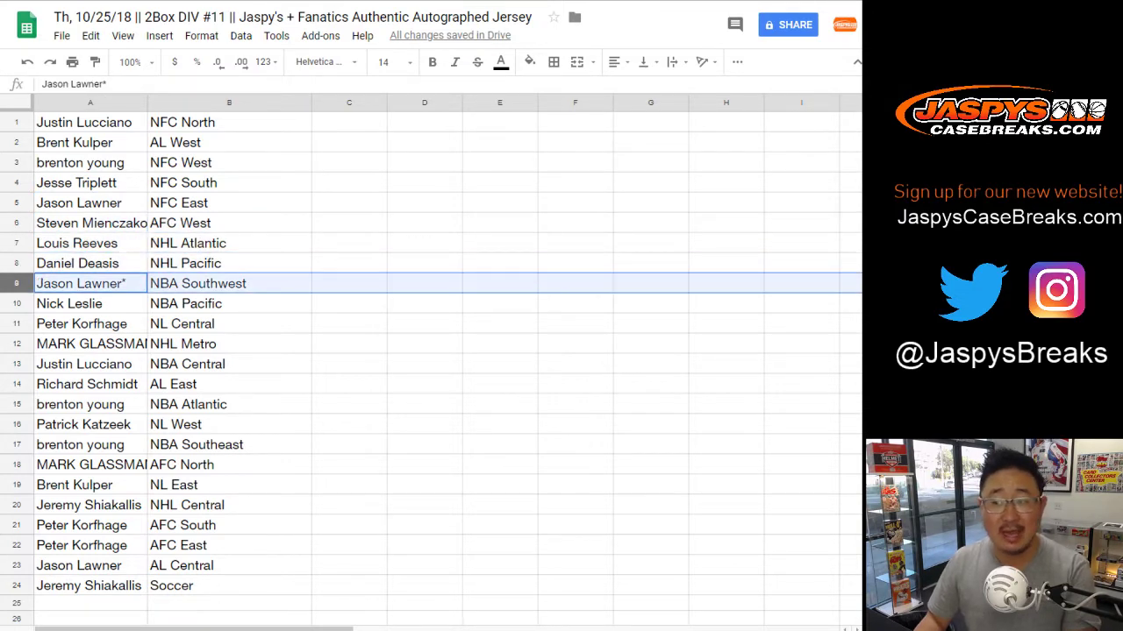
click(17, 303)
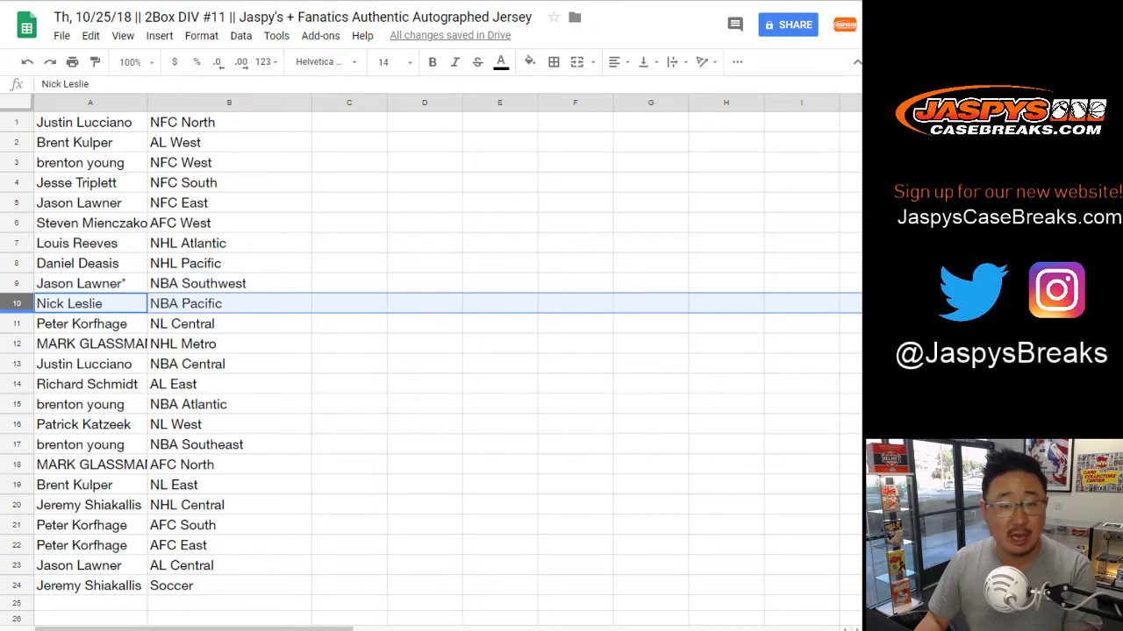
click(17, 324)
click(17, 344)
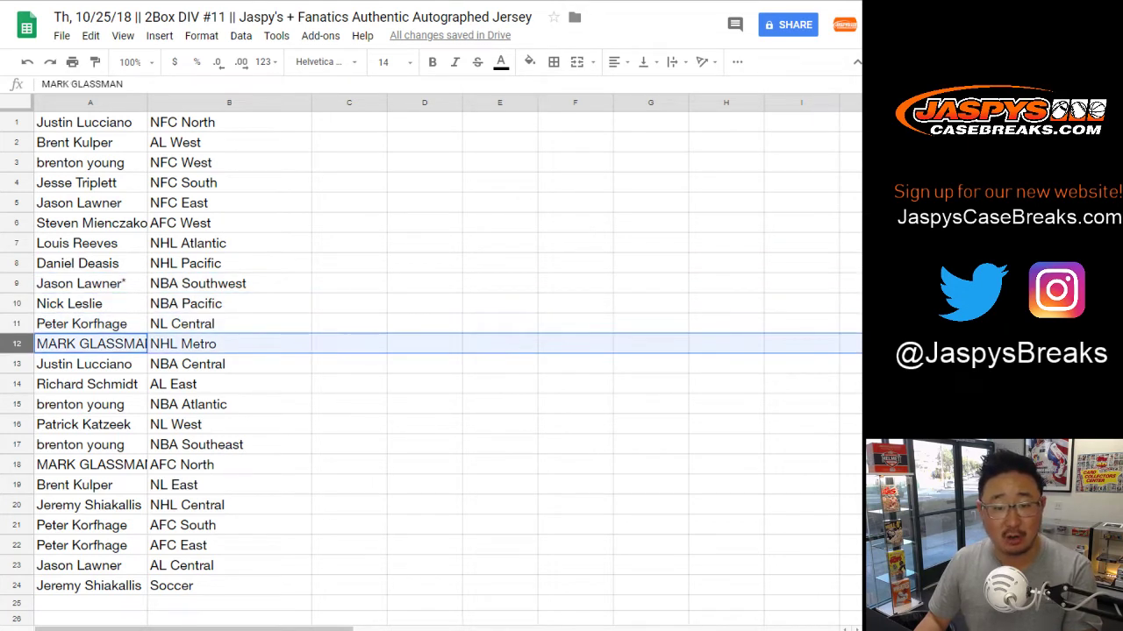
scroll(430, 360, down, 1)
click(17, 324)
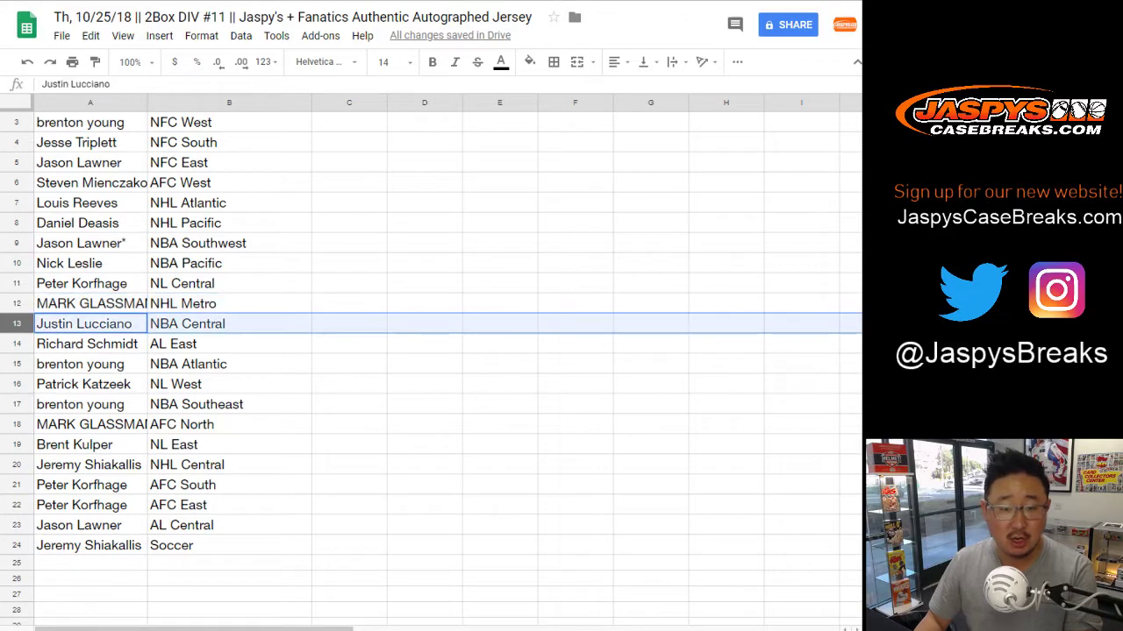
click(17, 344)
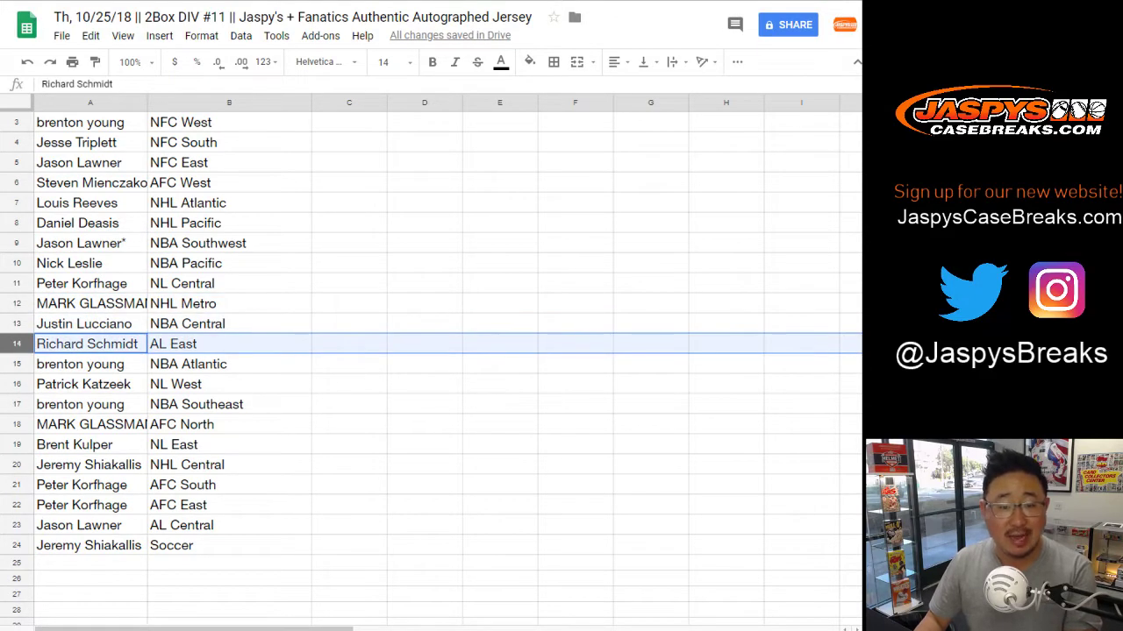
click(17, 364)
scroll(16, 364, down, 1)
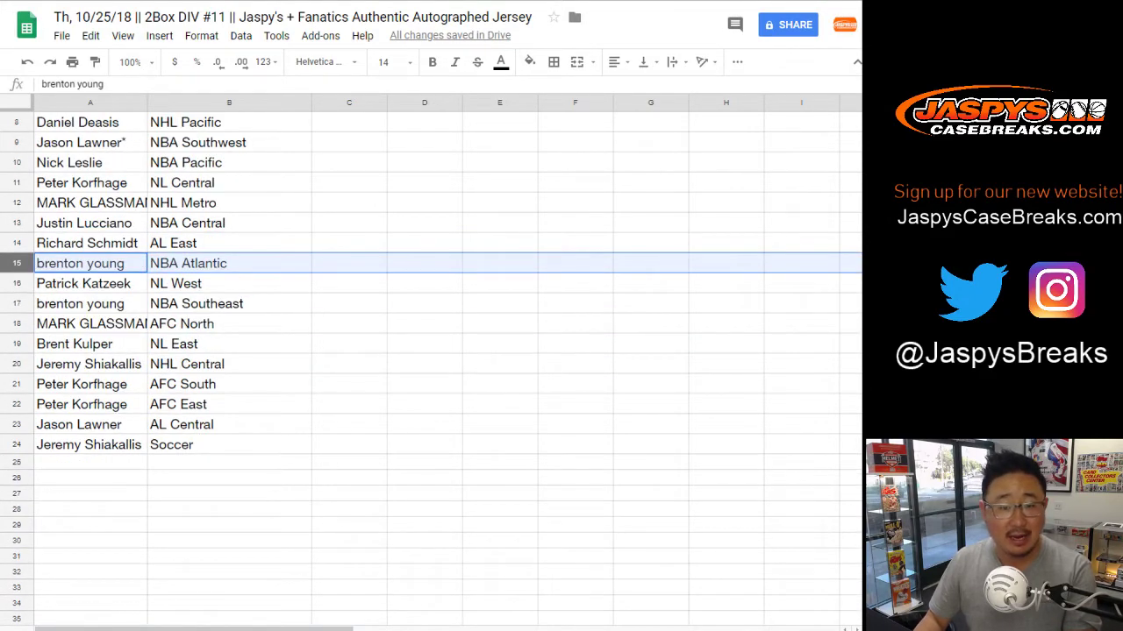
click(17, 283)
click(16, 303)
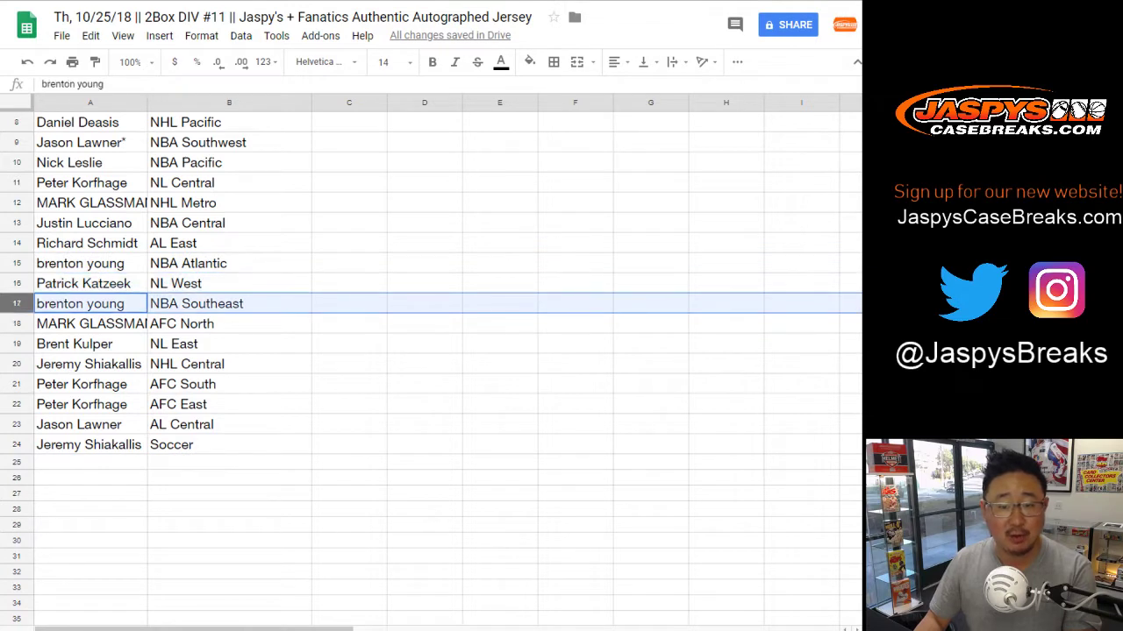
click(17, 323)
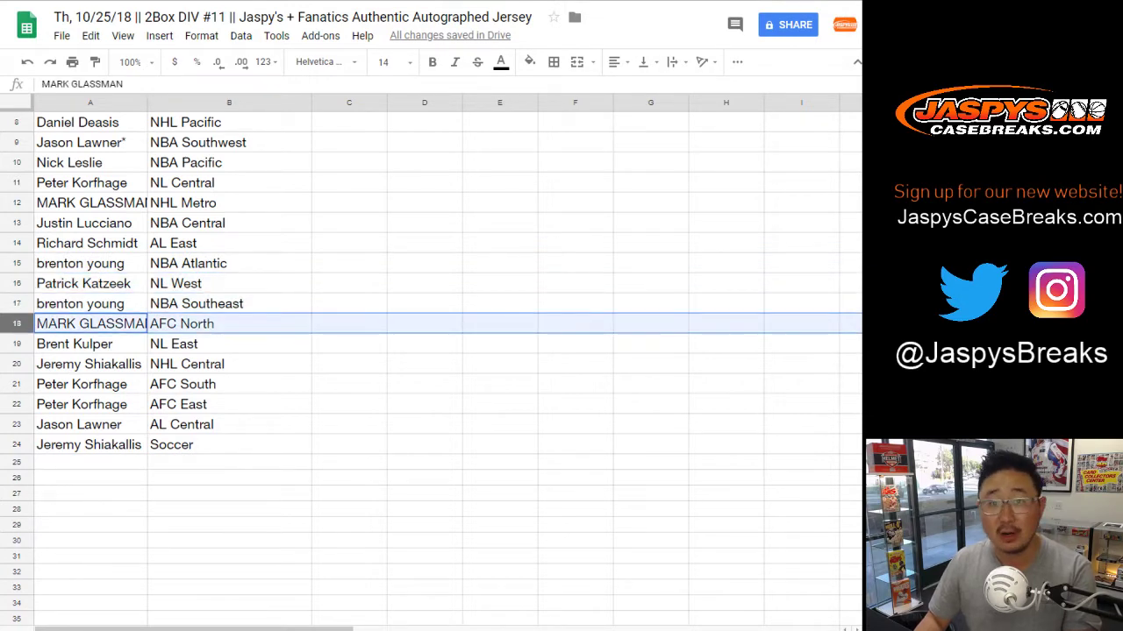
click(17, 344)
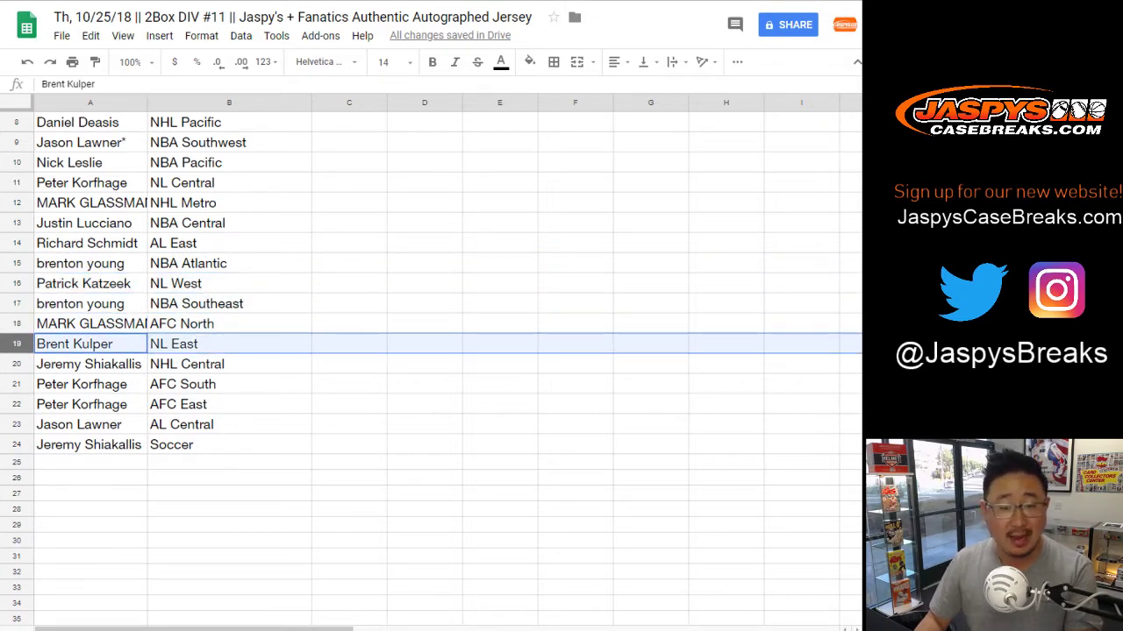
click(17, 364)
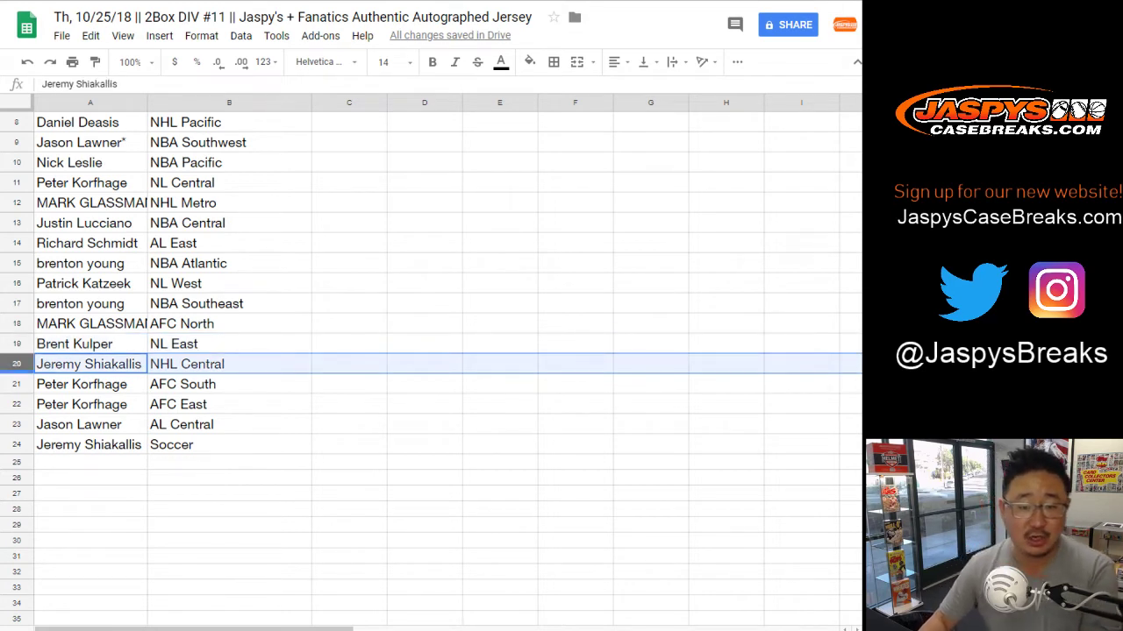
click(17, 384)
click(16, 404)
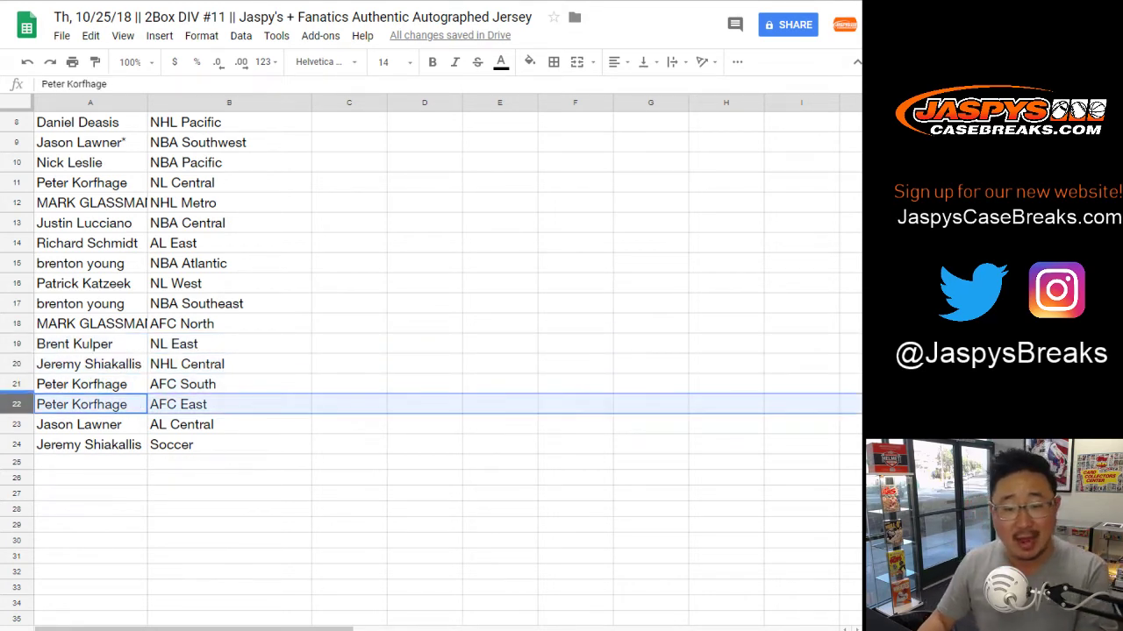
click(17, 424)
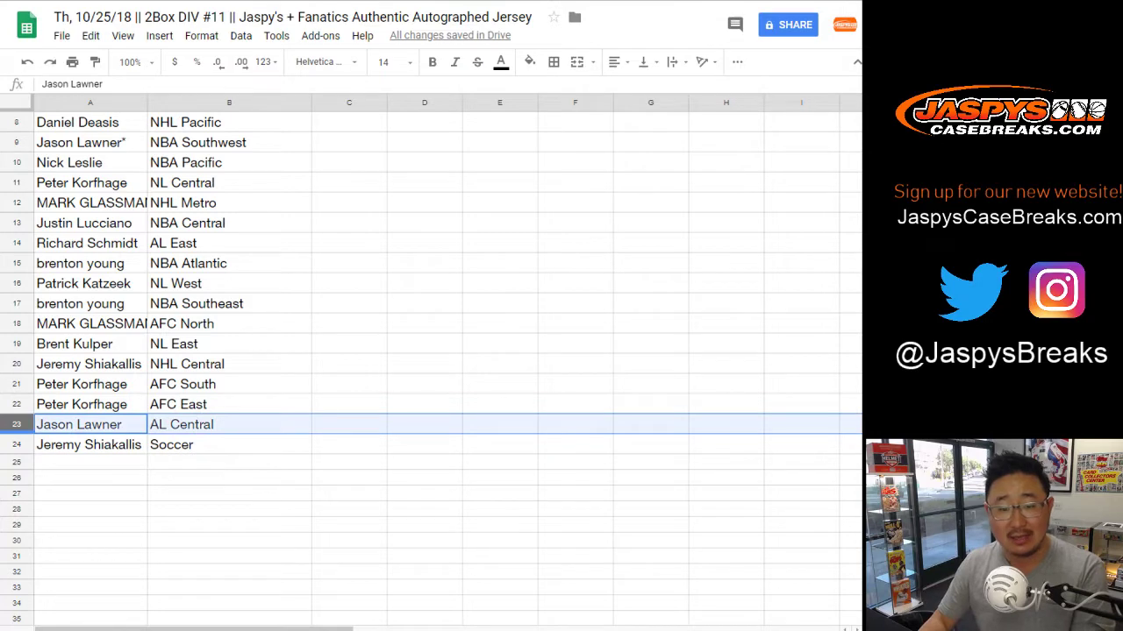
click(16, 445)
scroll(430, 368, up, 3)
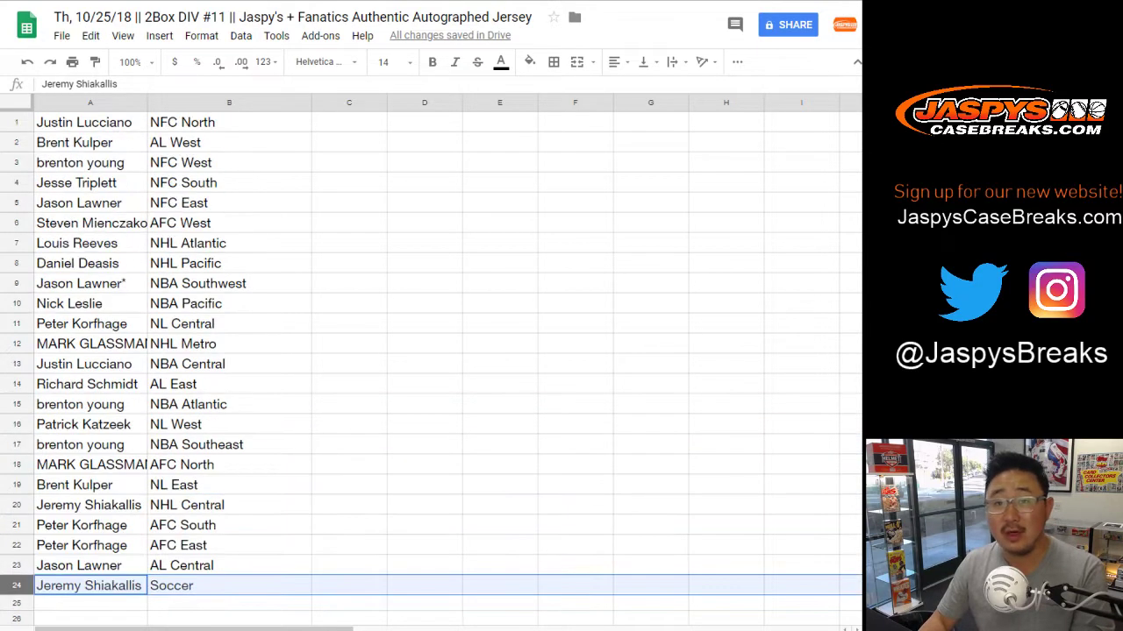
- Sort the whole sheet by the divisions in column B from A to Z, then select cell A1
click(228, 102)
click(241, 36)
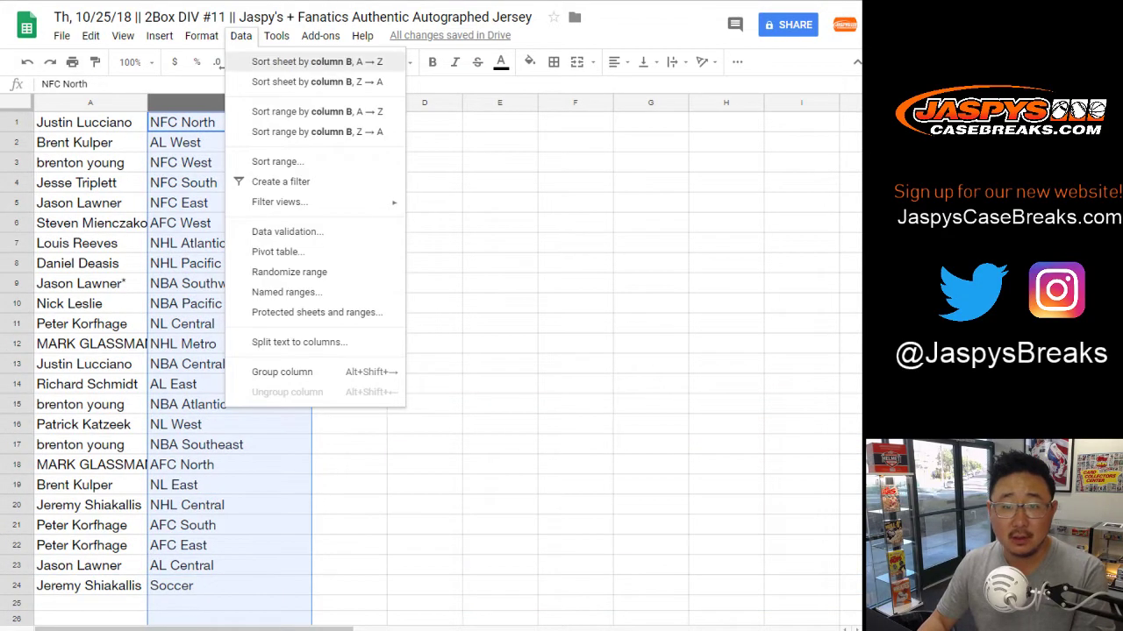
click(316, 62)
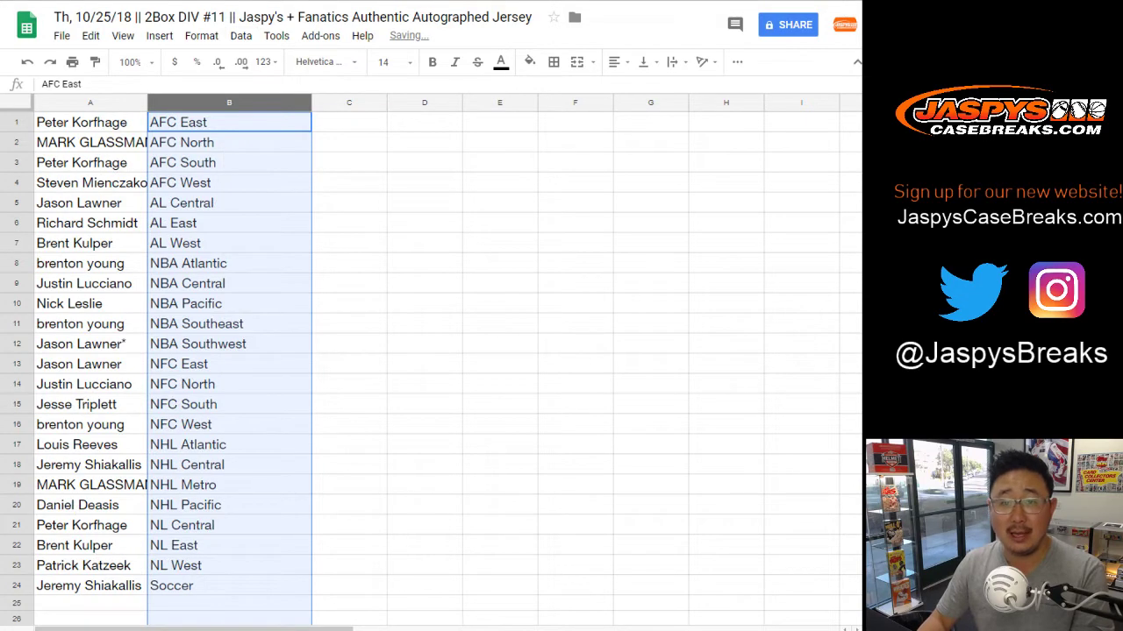
click(90, 122)
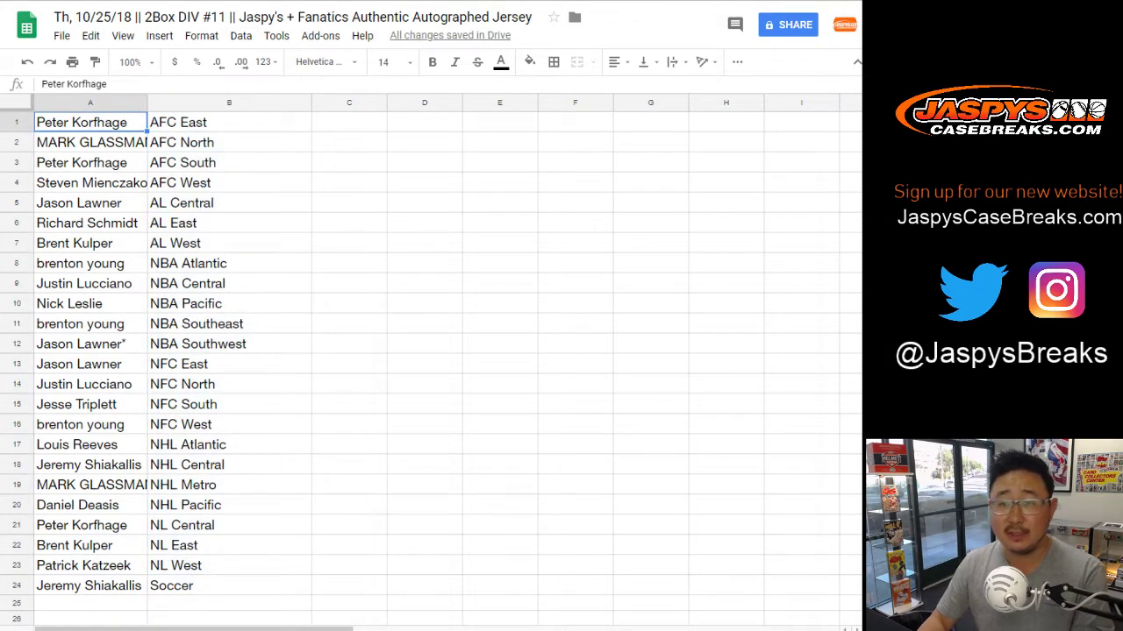
- Switch to the RANDOM.ORG List Randomizer holding the number list and randomize it seven times
key(ctrl+Tab)
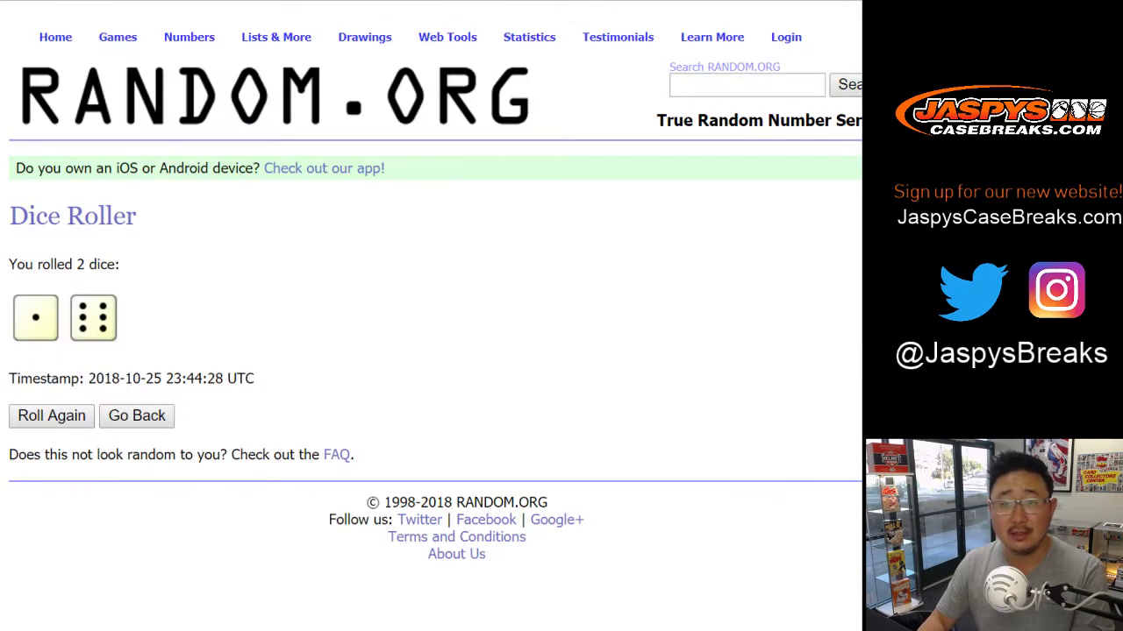
key(ctrl+Tab)
scroll(429, 316, down, 3)
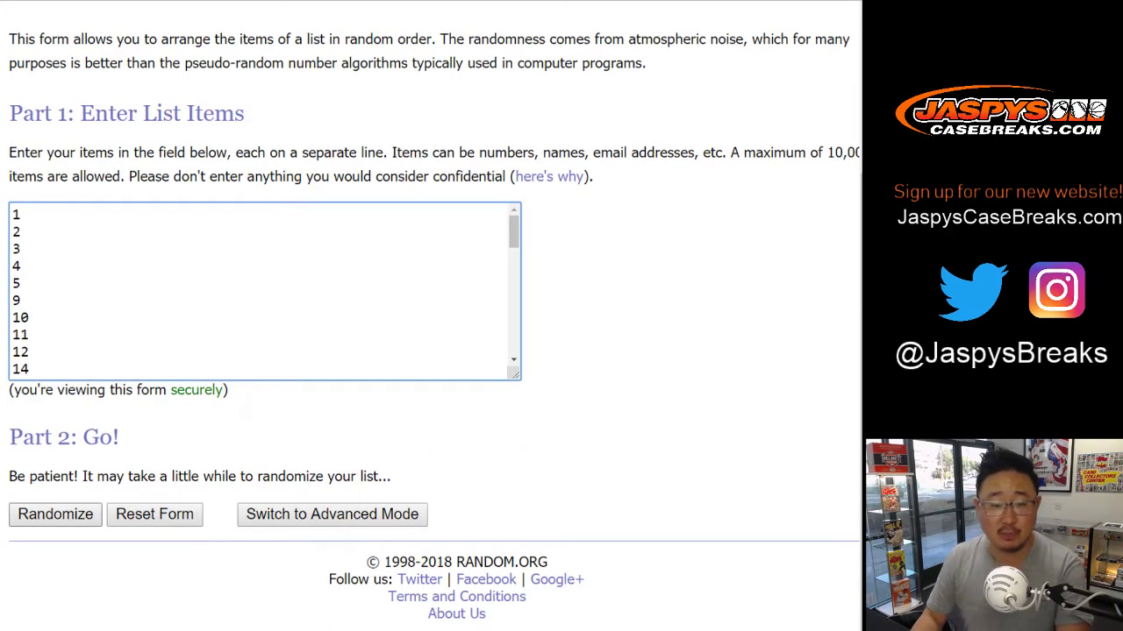
click(55, 515)
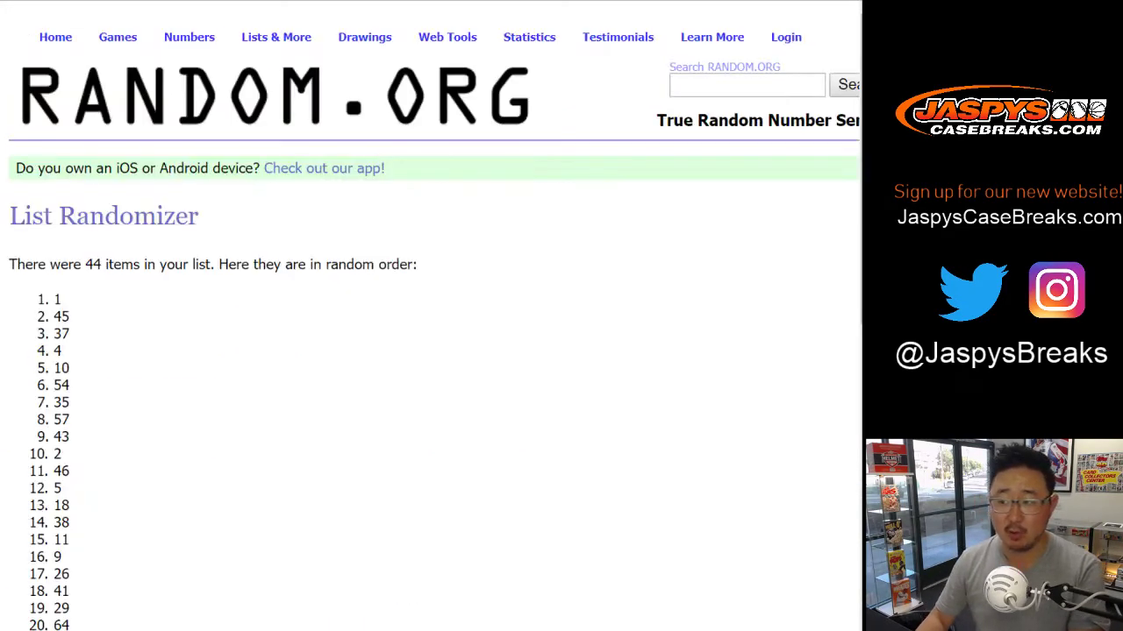
scroll(430, 316, down, 10)
click(38, 515)
scroll(430, 315, down, 10)
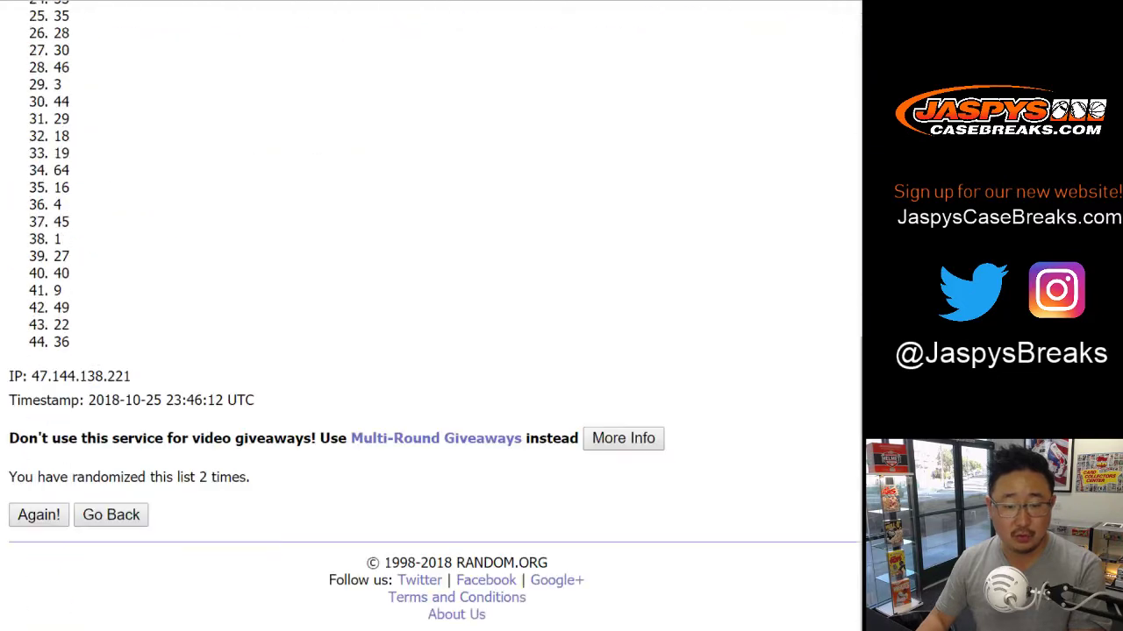
click(38, 515)
scroll(430, 316, down, 10)
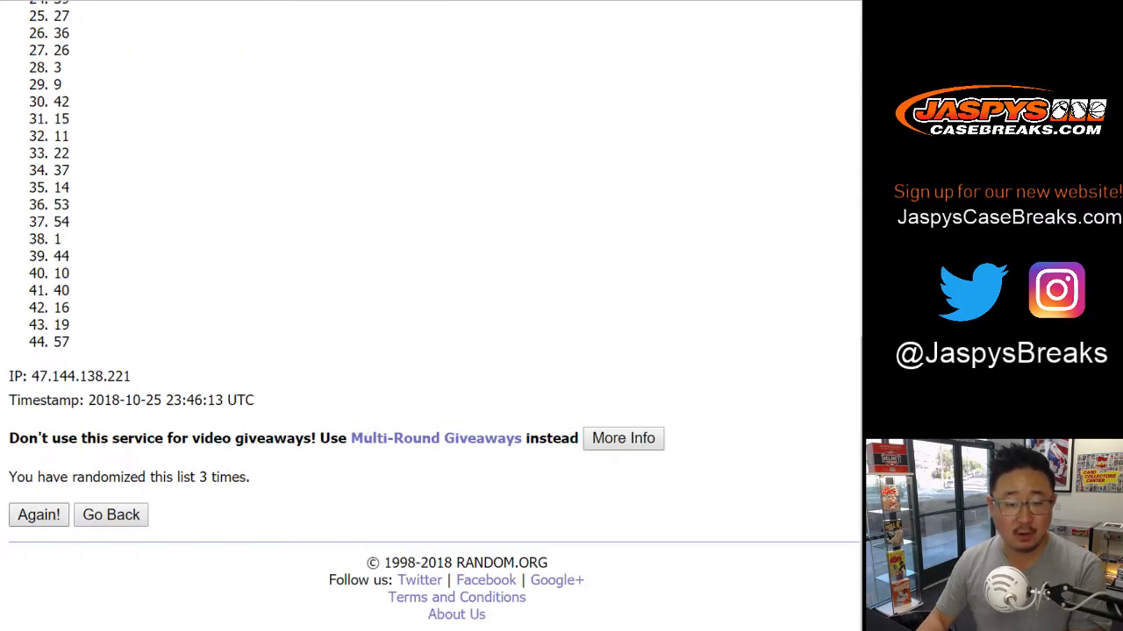
click(39, 515)
click(38, 515)
scroll(429, 316, down, 10)
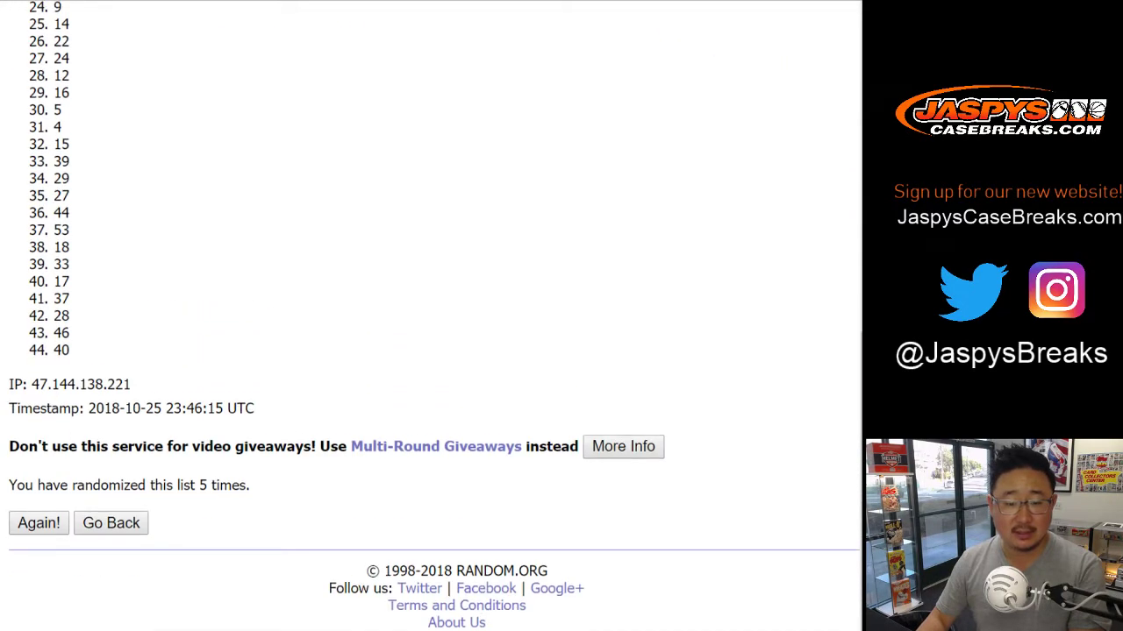
click(38, 515)
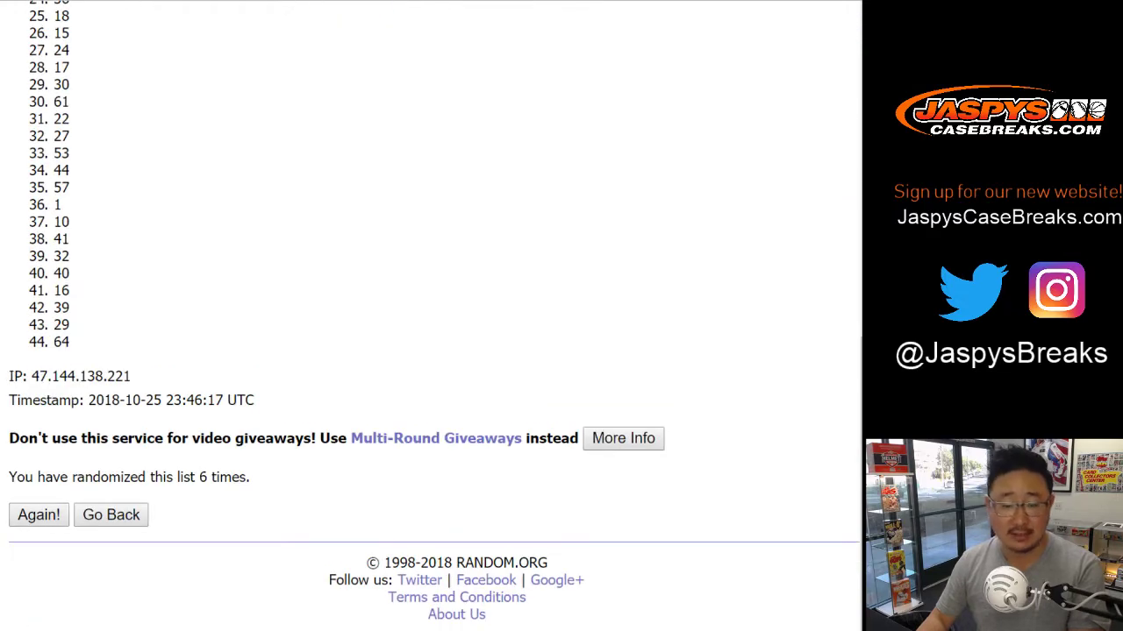
click(38, 514)
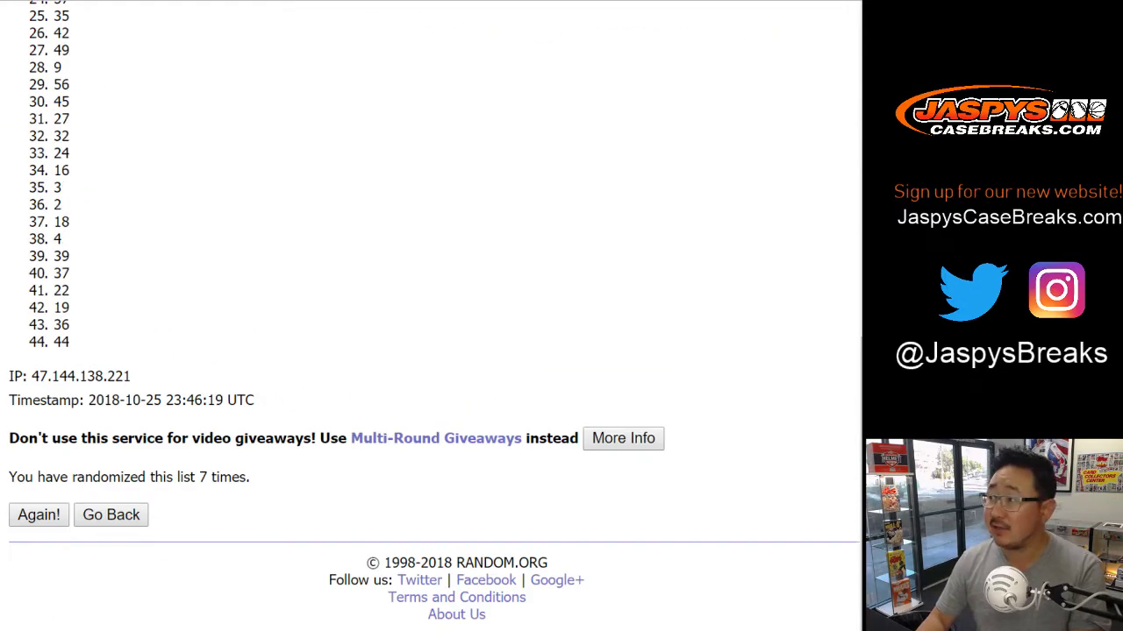
- Highlight the first two numbers at the top of the shuffled list
scroll(429, 316, up, 7)
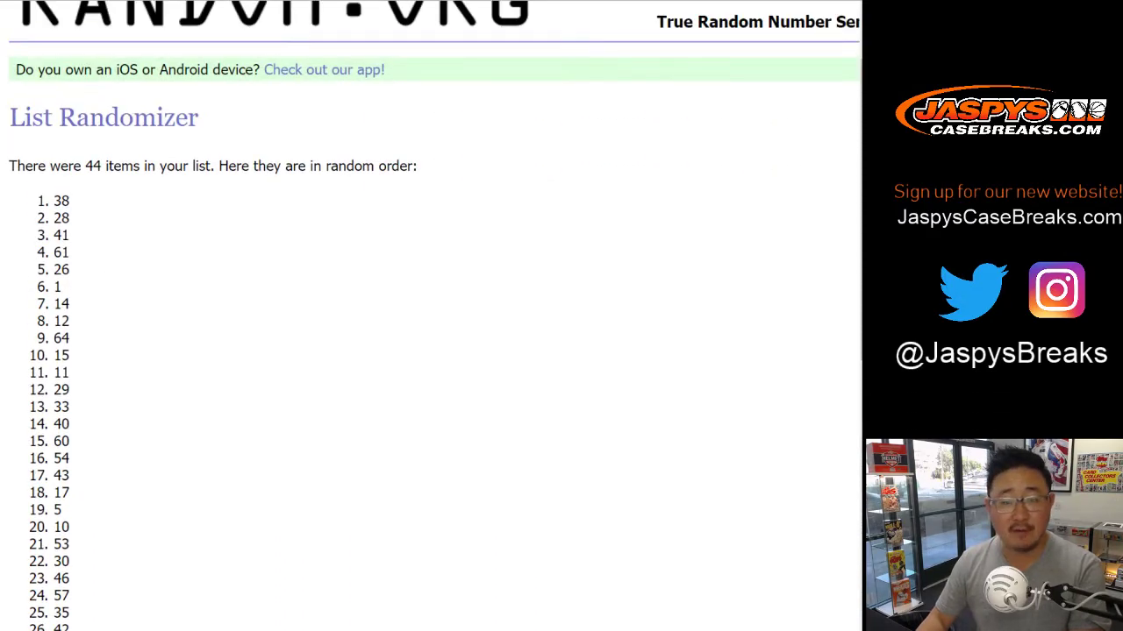
drag(53, 200, 69, 219)
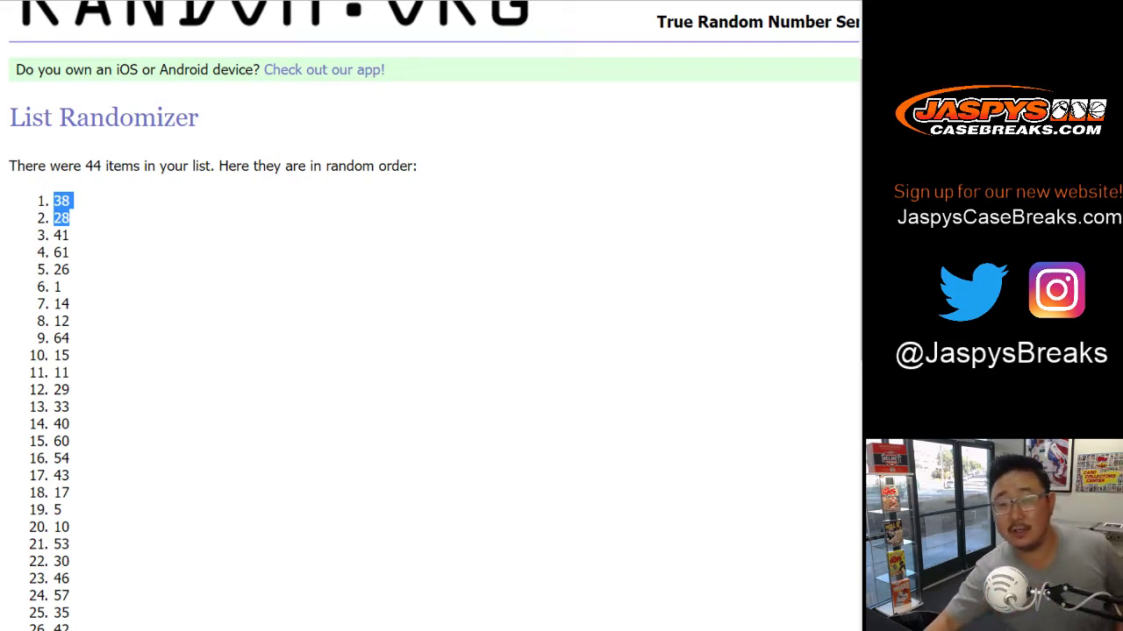
- Return to the break spreadsheet, select row 4, and auto-fit column A to show the full participant names
key(ctrl+Tab)
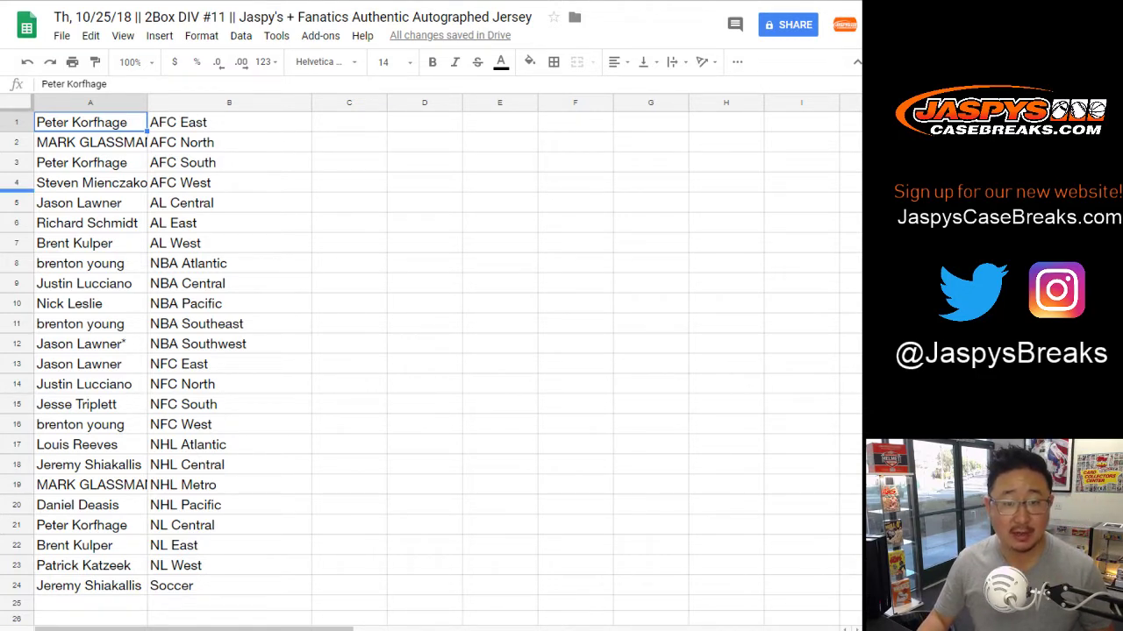
click(17, 183)
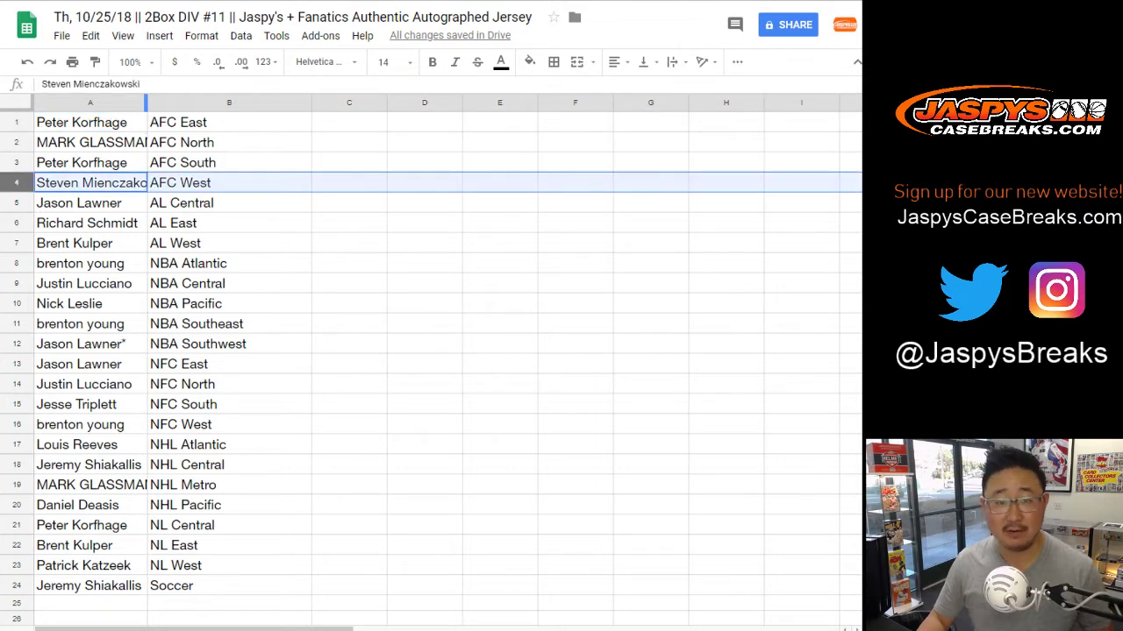
double_click(146, 102)
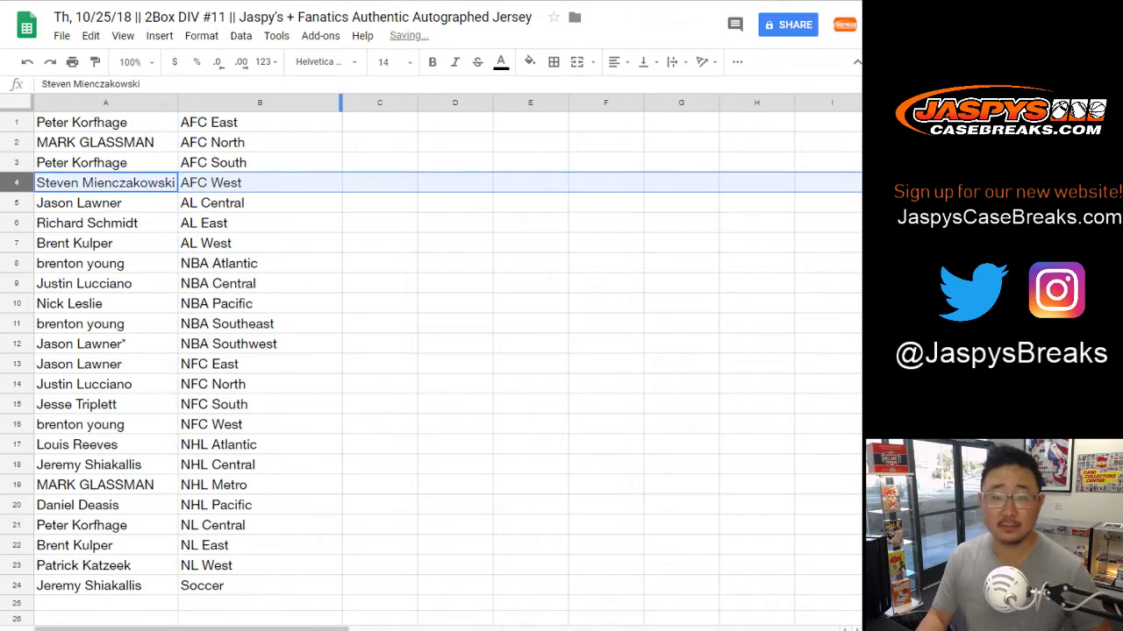
- Auto-fit column B to its division names and horizontally center all text in the pairings table, A1:B24
double_click(341, 103)
click(106, 122)
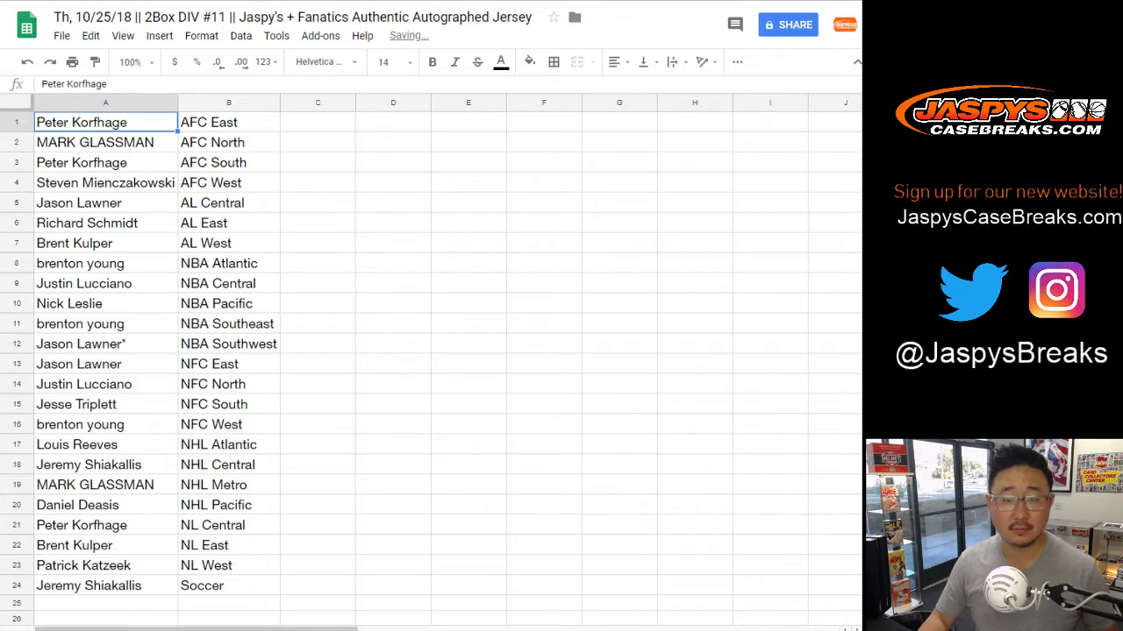
key(ctrl+a)
click(618, 62)
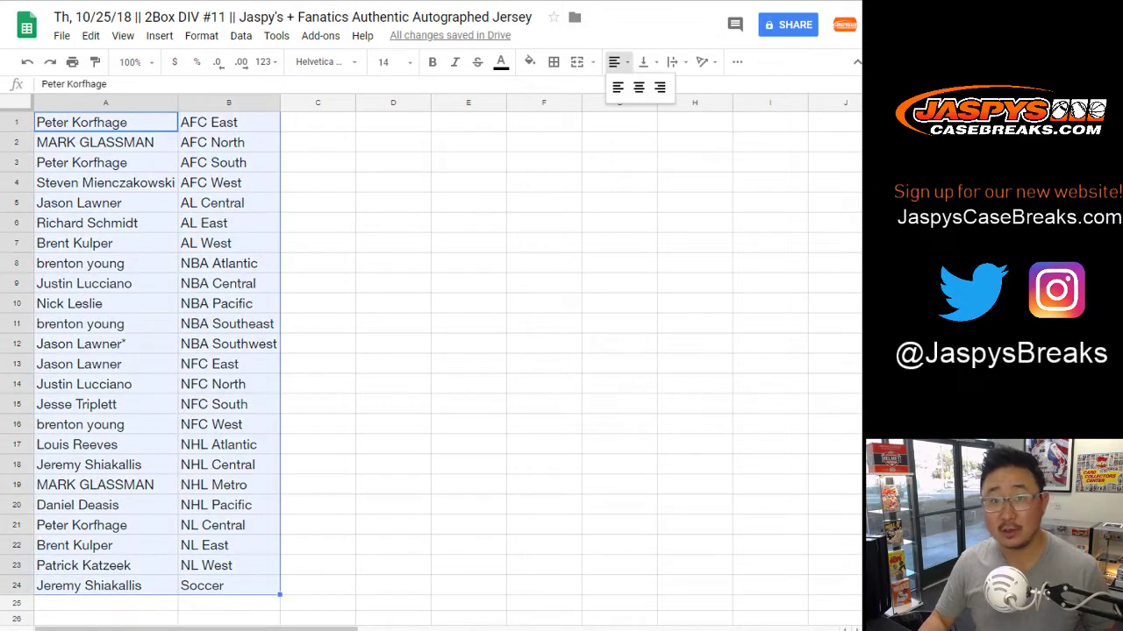
click(638, 87)
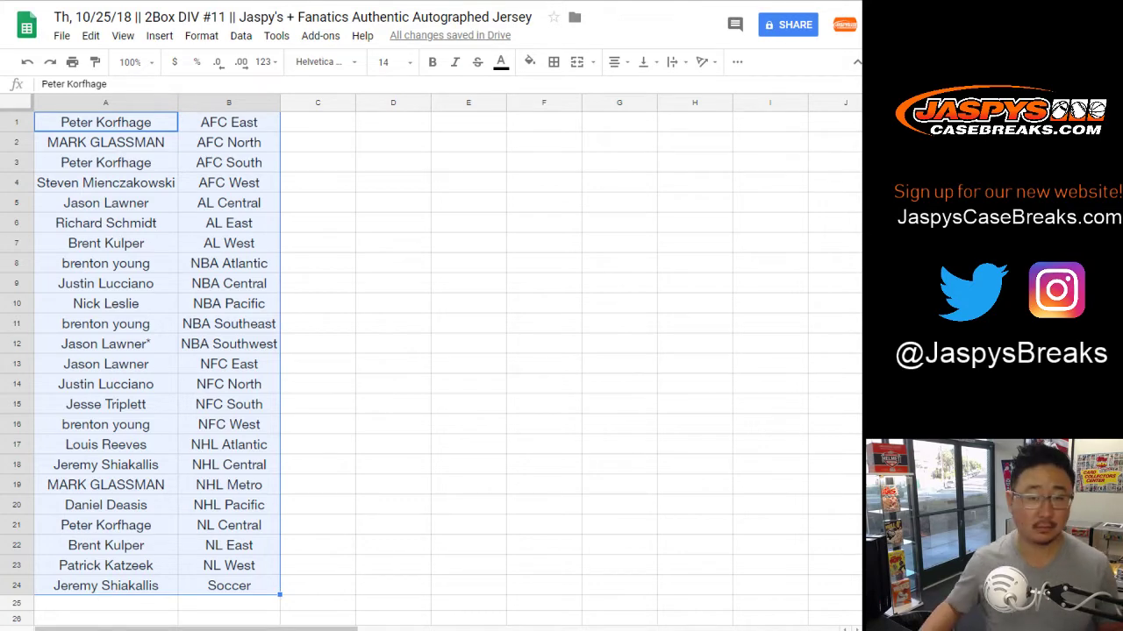
- Apply borders to all cells of the pairings table and print one copy of the current sheet in portrait Letter format
click(554, 62)
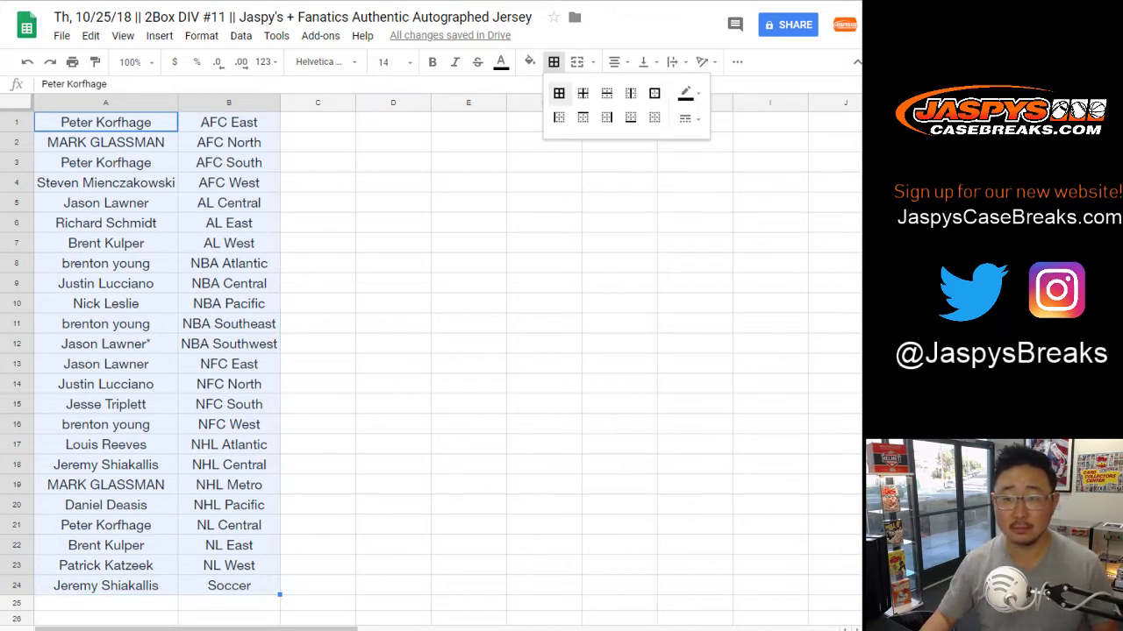
click(559, 93)
key(ctrl+p)
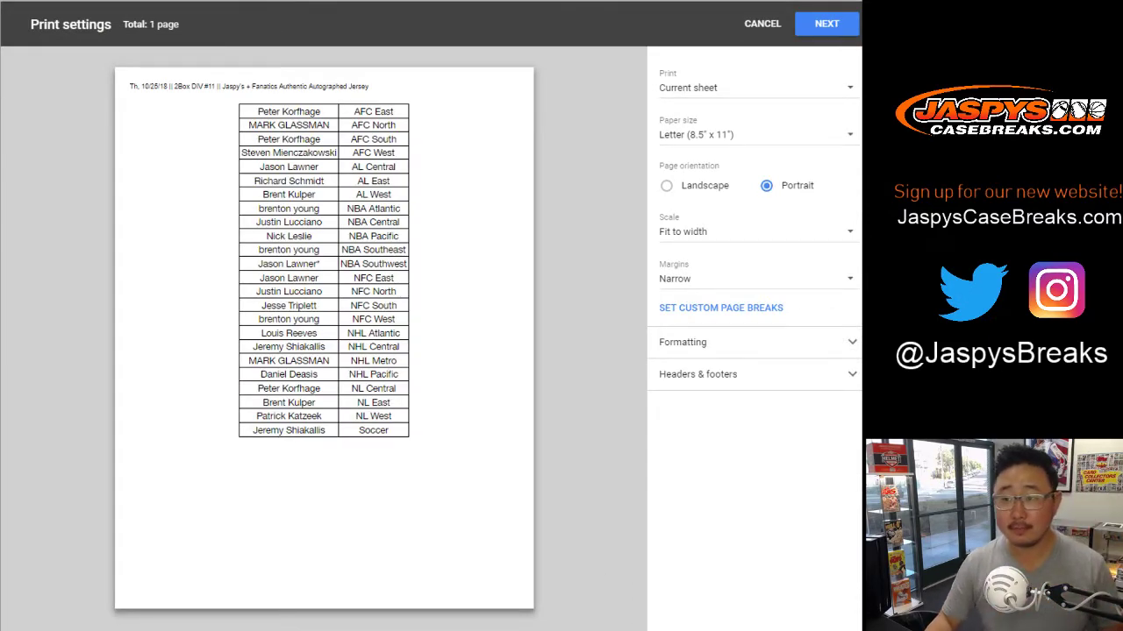
click(827, 24)
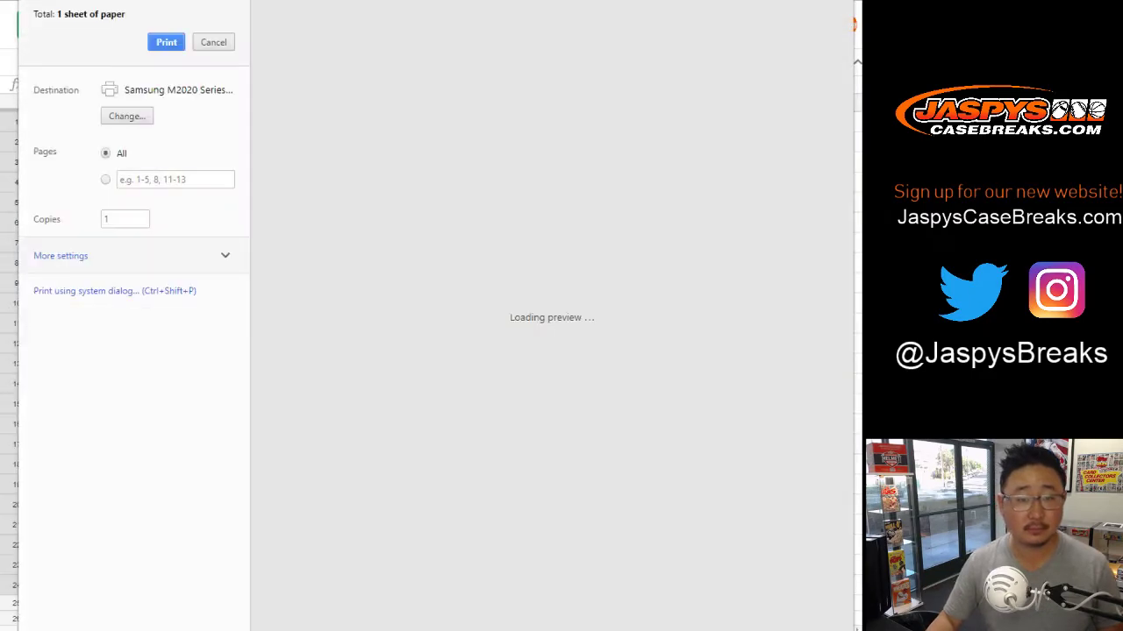
click(166, 42)
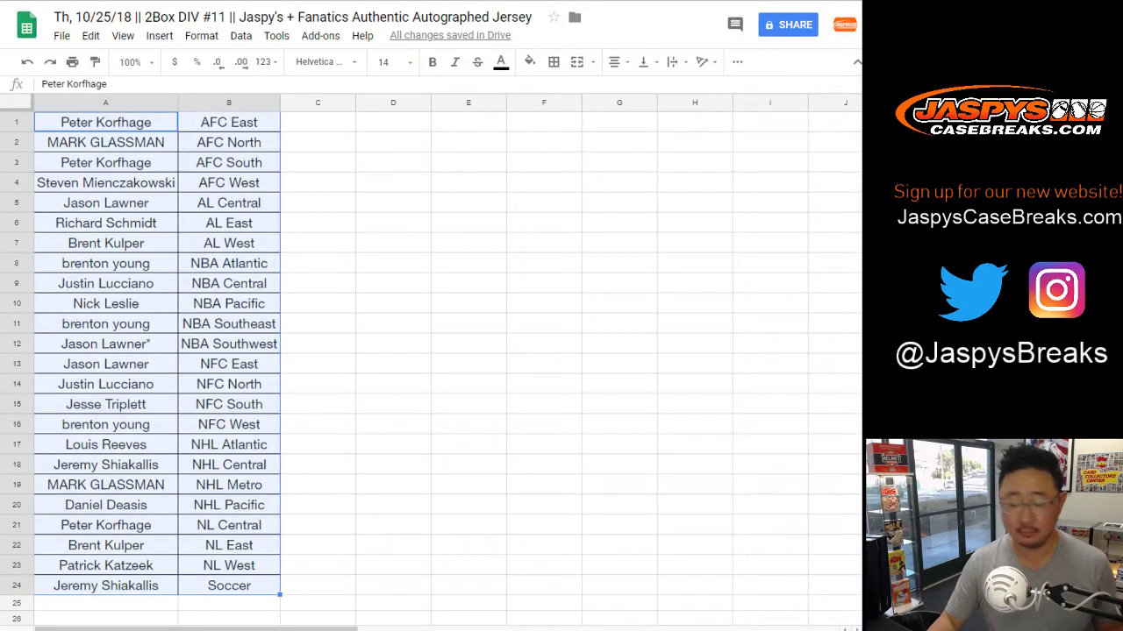